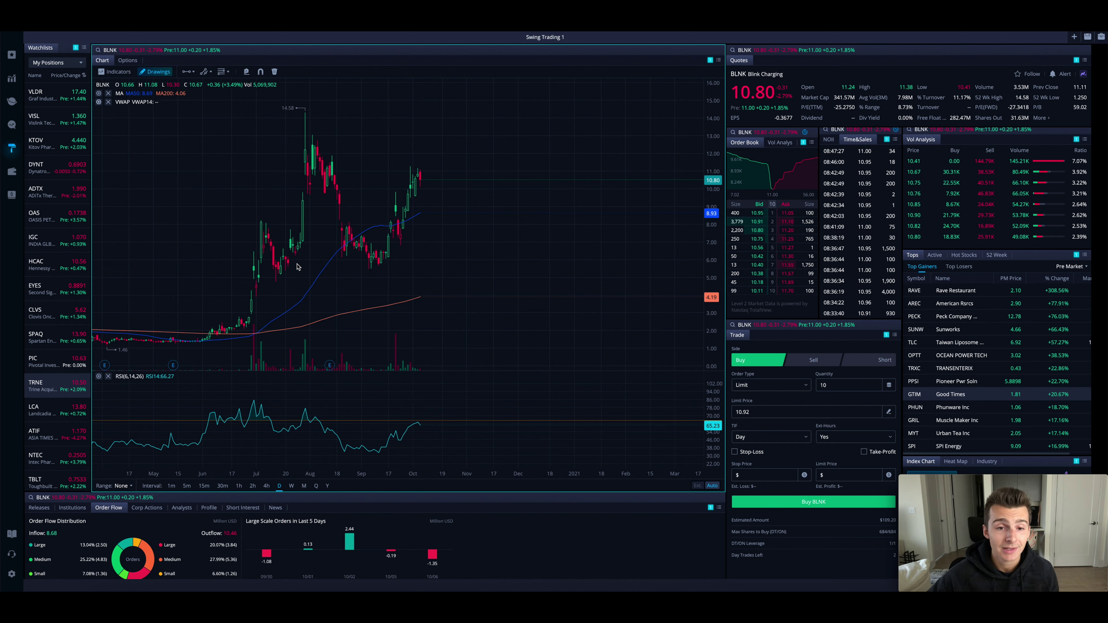
Step: Show the BLNK indicator quick list and switch the chart to 1-minute candles
{"action": "left_click", "coordinate": [126, 72]}
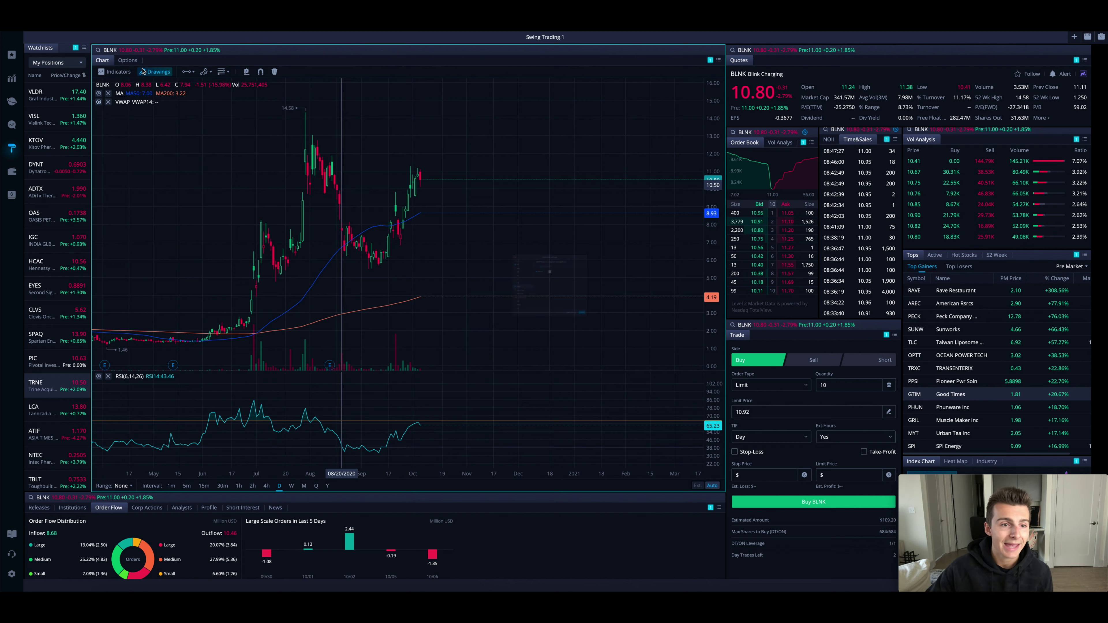
{"action": "left_click", "coordinate": [409, 171]}
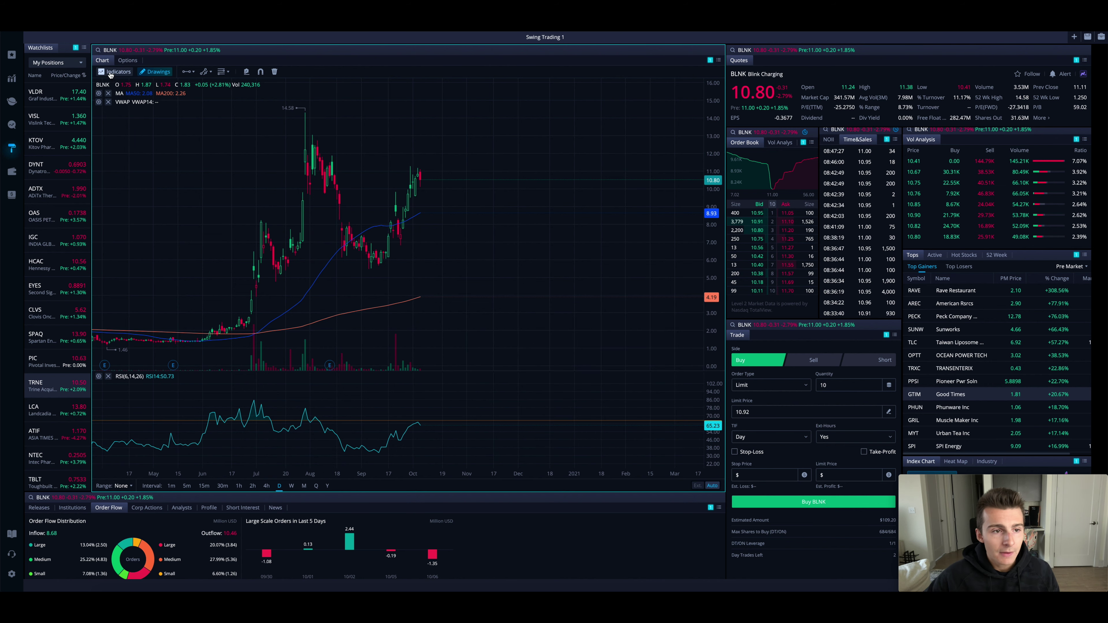
{"action": "left_click", "coordinate": [107, 72]}
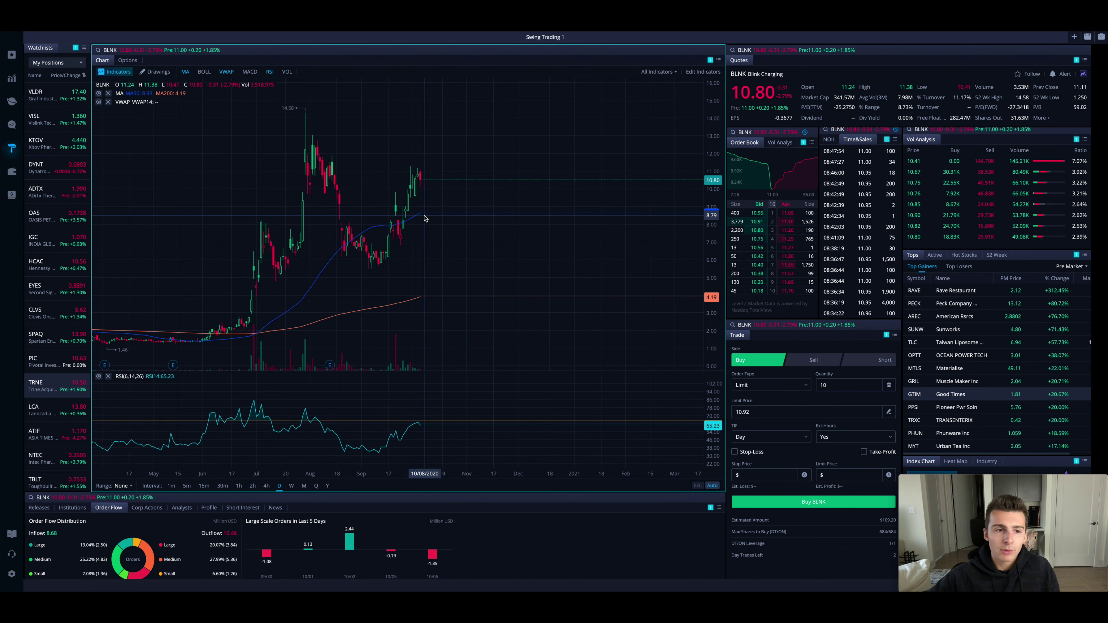
{"action": "left_click", "coordinate": [172, 486]}
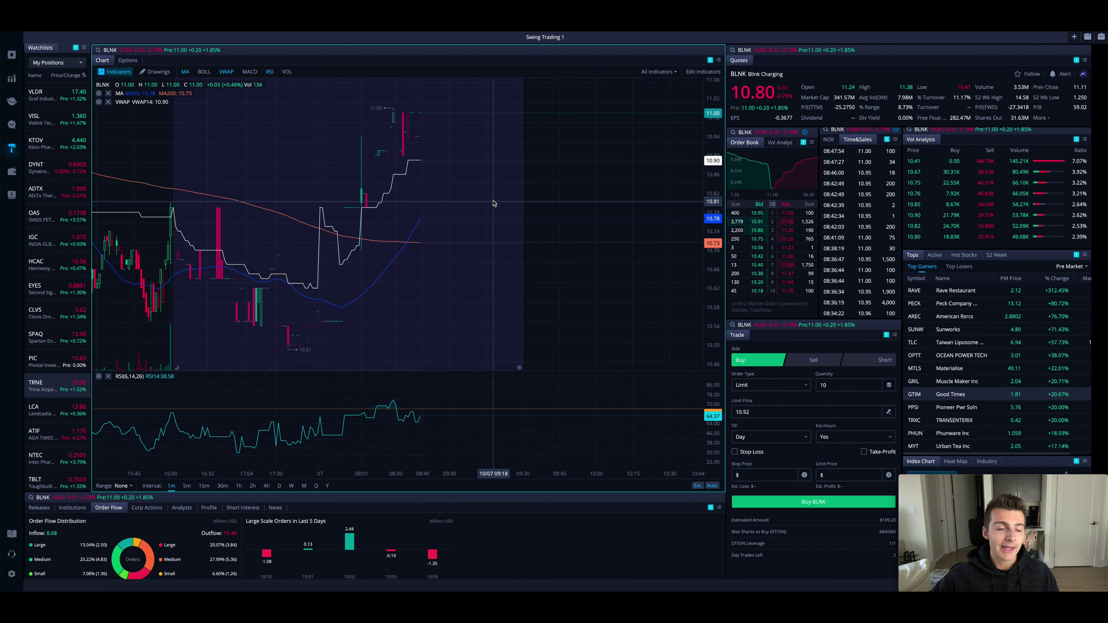
Step: Switch the BLNK chart back to the daily (D) interval
{"action": "left_click", "coordinate": [279, 486]}
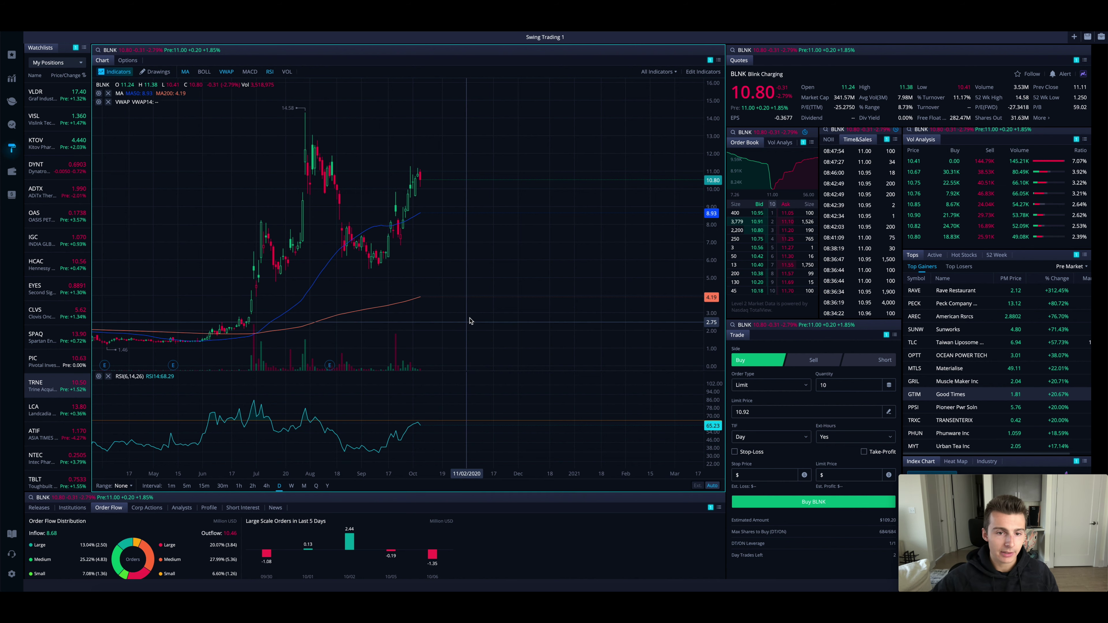
{"action": "scroll", "coordinate": [469, 322], "scroll_direction": "up", "scroll_amount": 3}
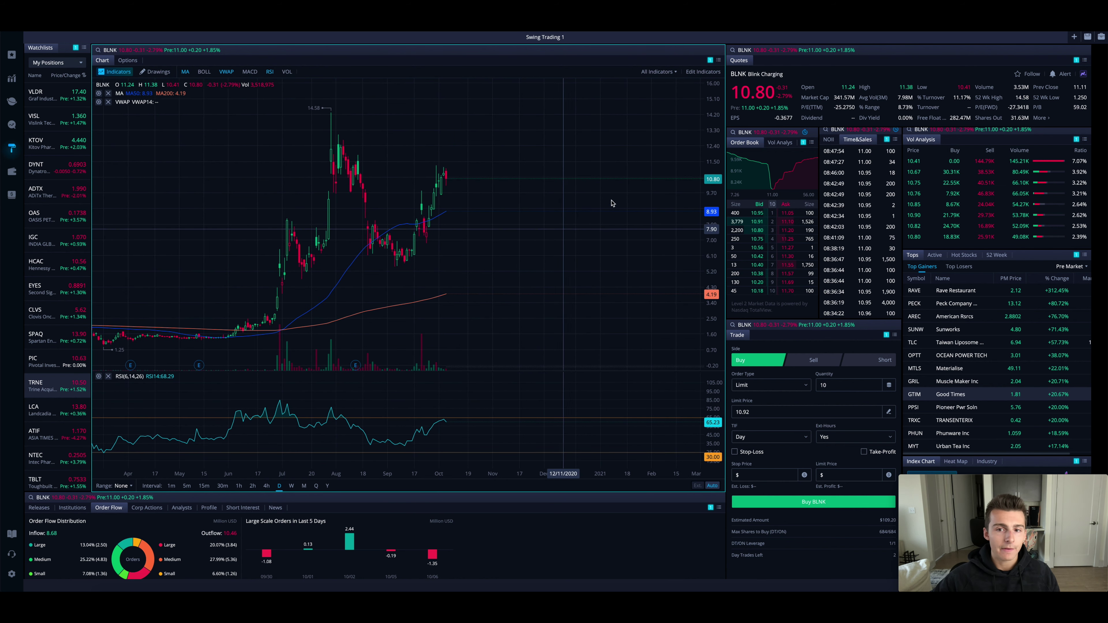
{"action": "left_click", "coordinate": [661, 75]}
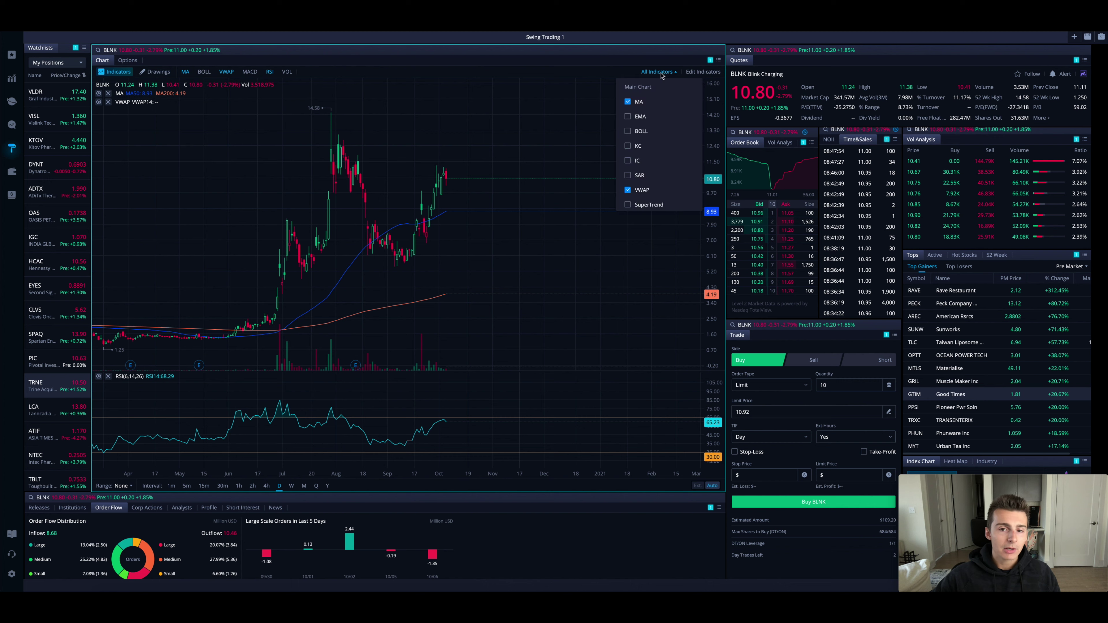
{"action": "scroll", "coordinate": [644, 188], "scroll_direction": "down", "scroll_amount": 2}
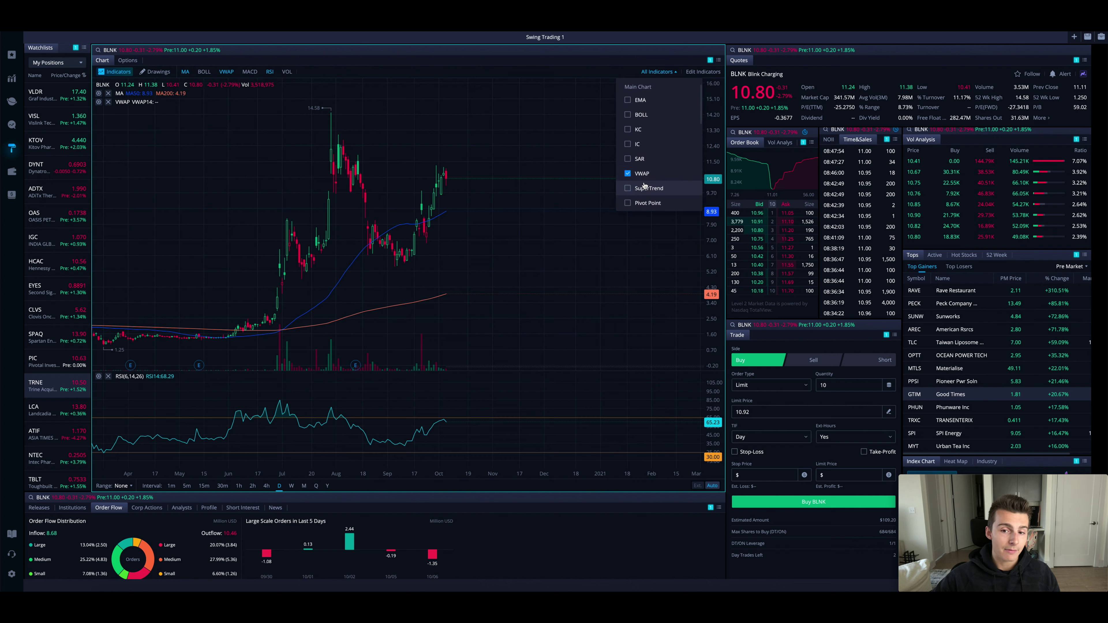
{"action": "scroll", "coordinate": [644, 189], "scroll_direction": "down", "scroll_amount": 6}
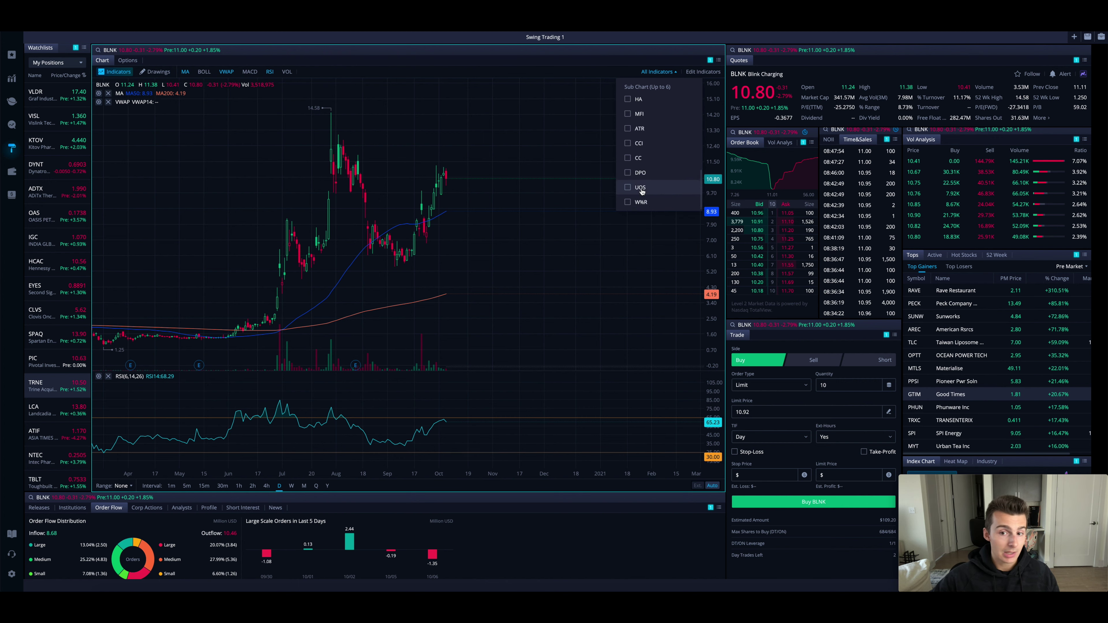
{"action": "scroll", "coordinate": [640, 191], "scroll_direction": "up", "scroll_amount": 6}
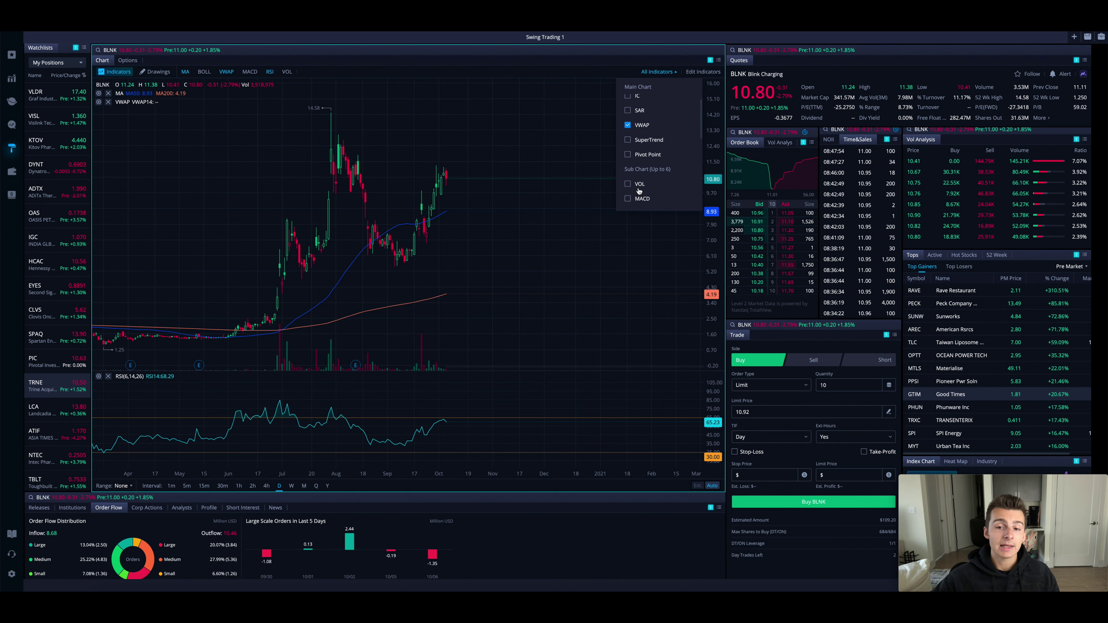
{"action": "scroll", "coordinate": [639, 186], "scroll_direction": "up", "scroll_amount": 3}
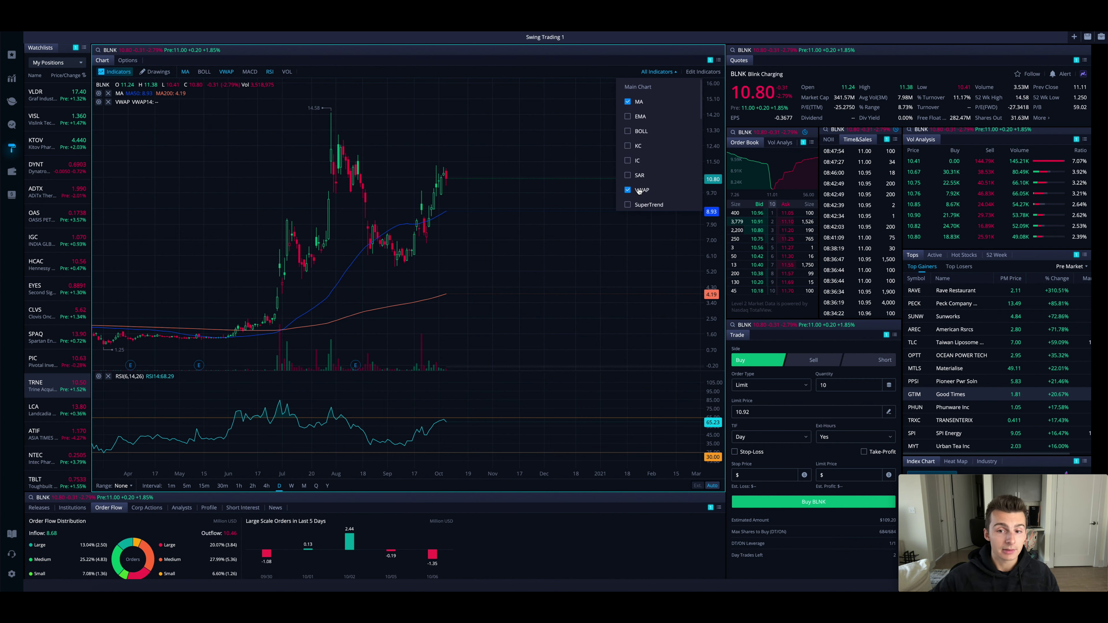
{"action": "left_click", "coordinate": [664, 73]}
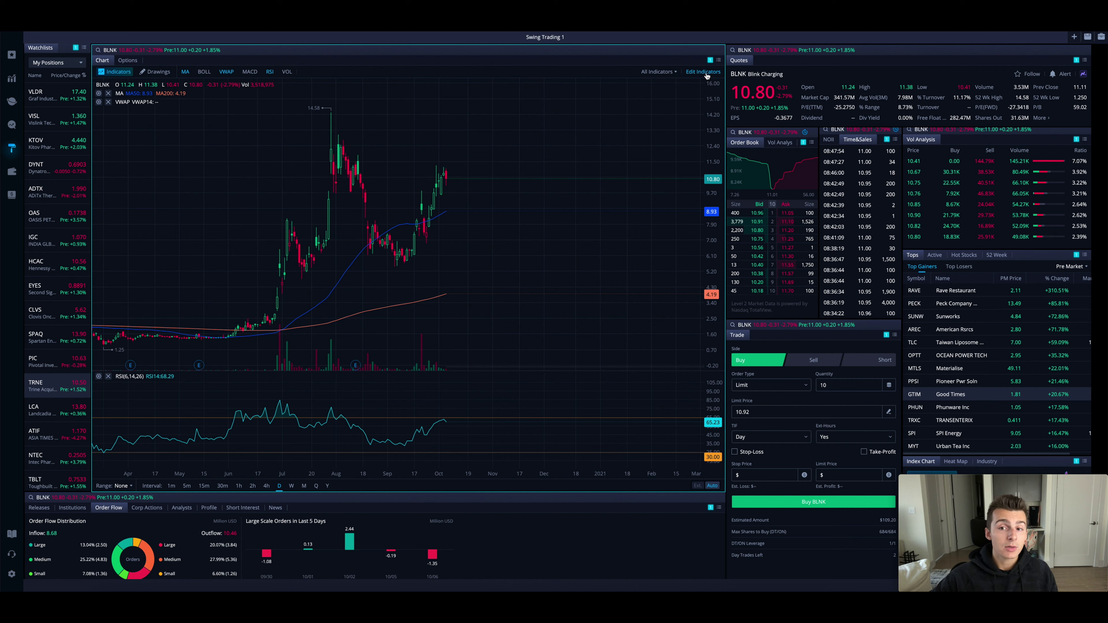
{"action": "left_click", "coordinate": [704, 72]}
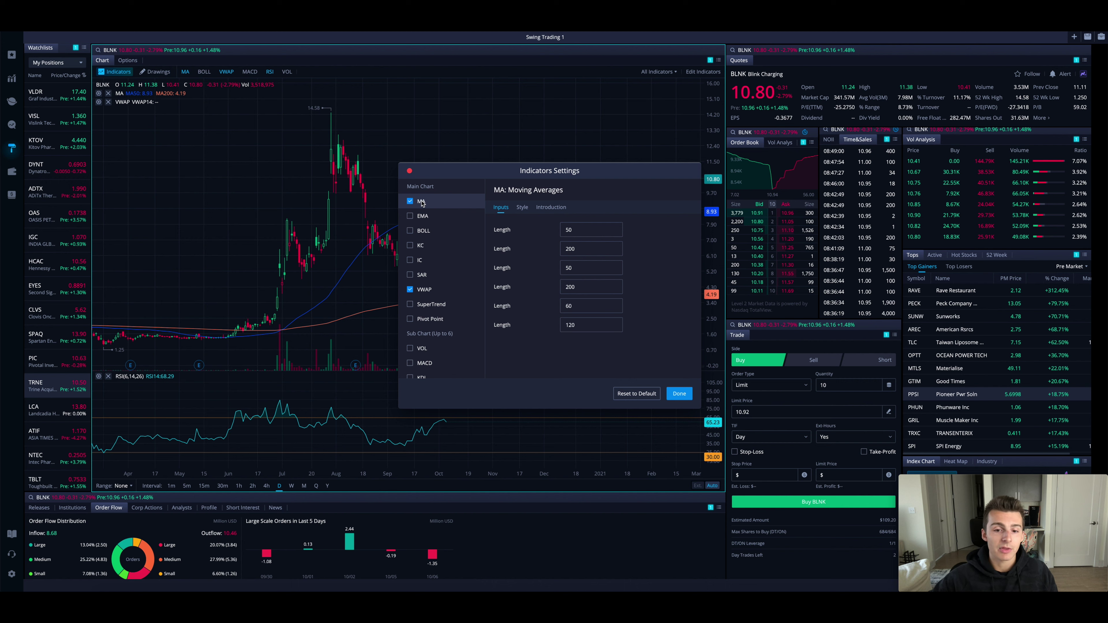
Step: Review the MA lengths, their line colours, and the moving-average introduction text
{"action": "left_click", "coordinate": [584, 248]}
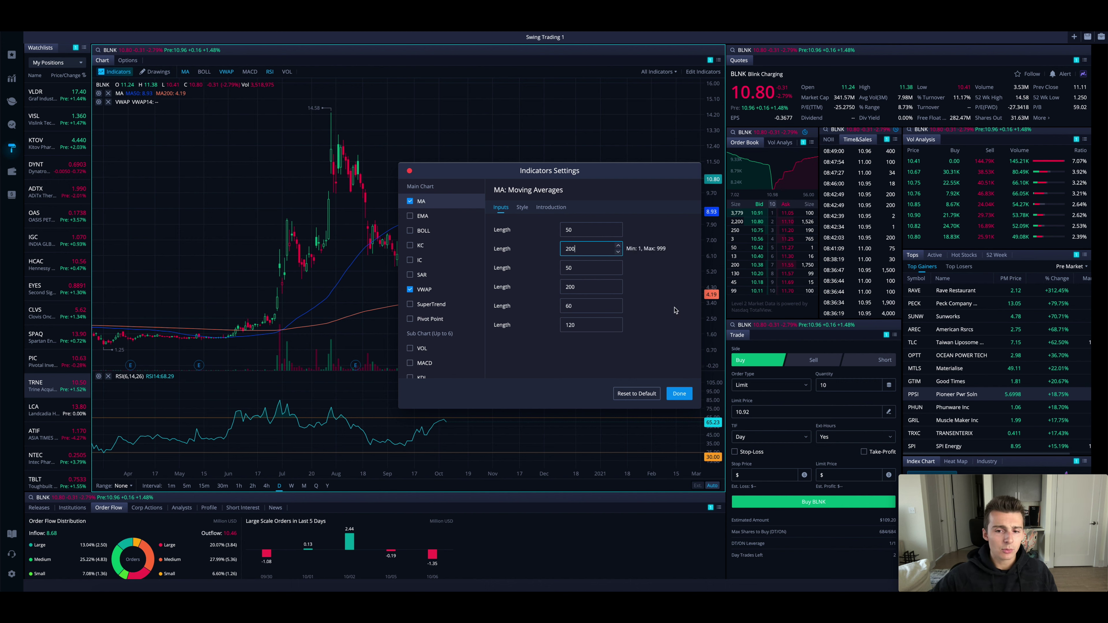
{"action": "left_click", "coordinate": [522, 207]}
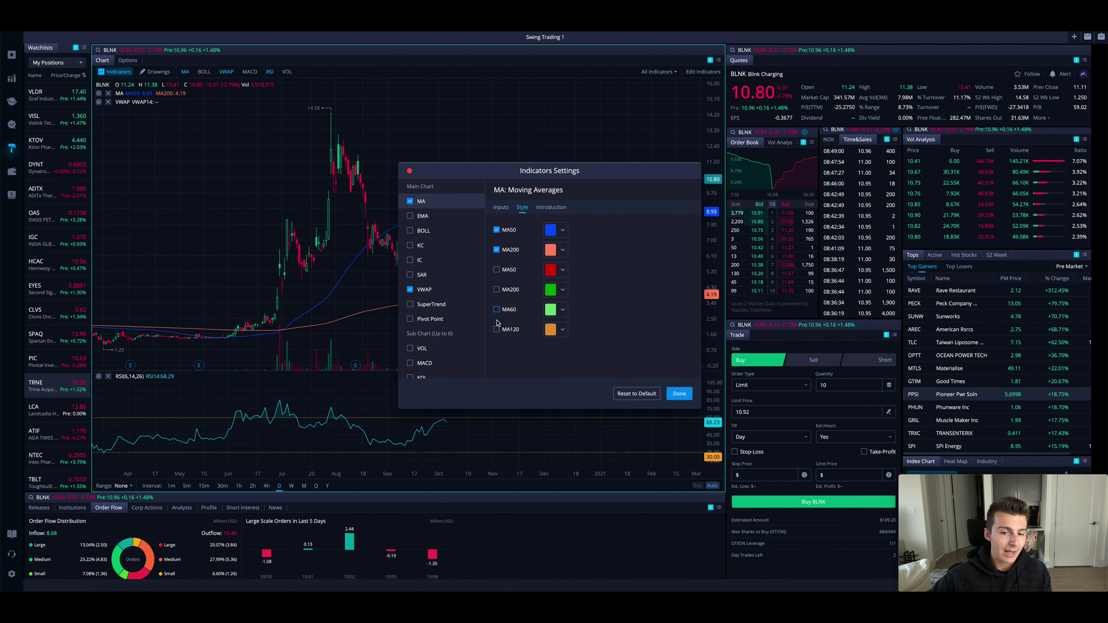
{"action": "left_click", "coordinate": [502, 209]}
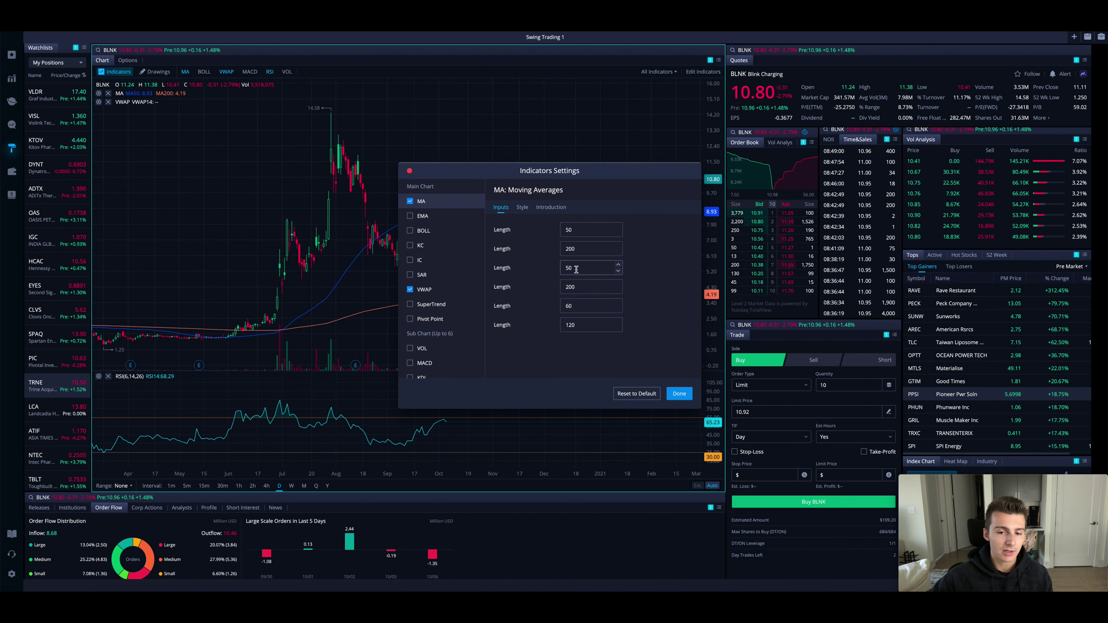
{"action": "left_click", "coordinate": [521, 208]}
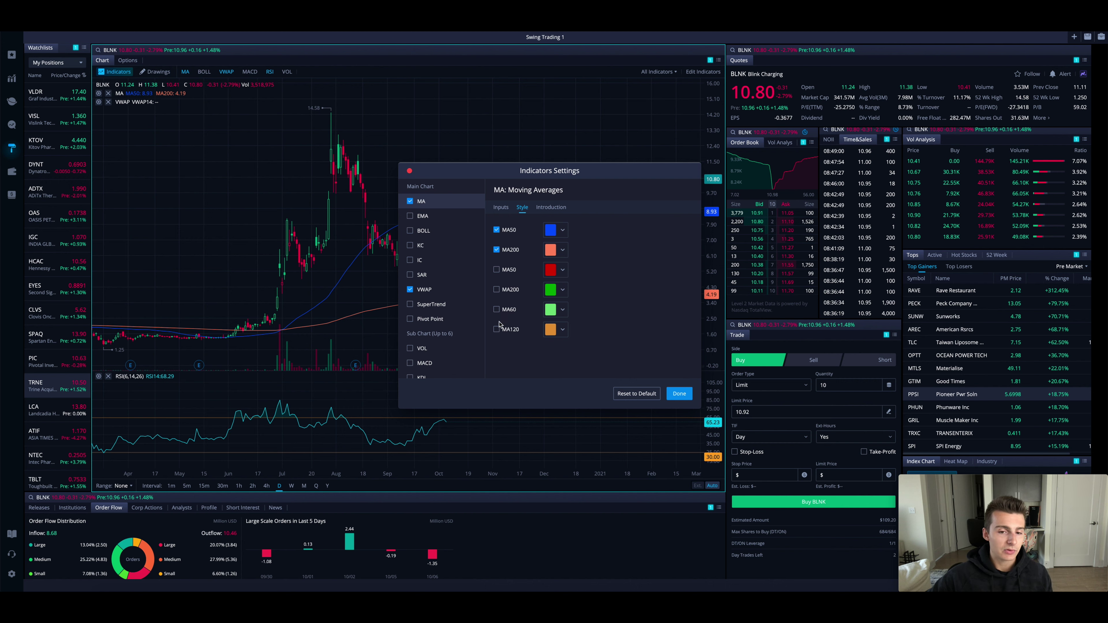
{"action": "left_click", "coordinate": [551, 210]}
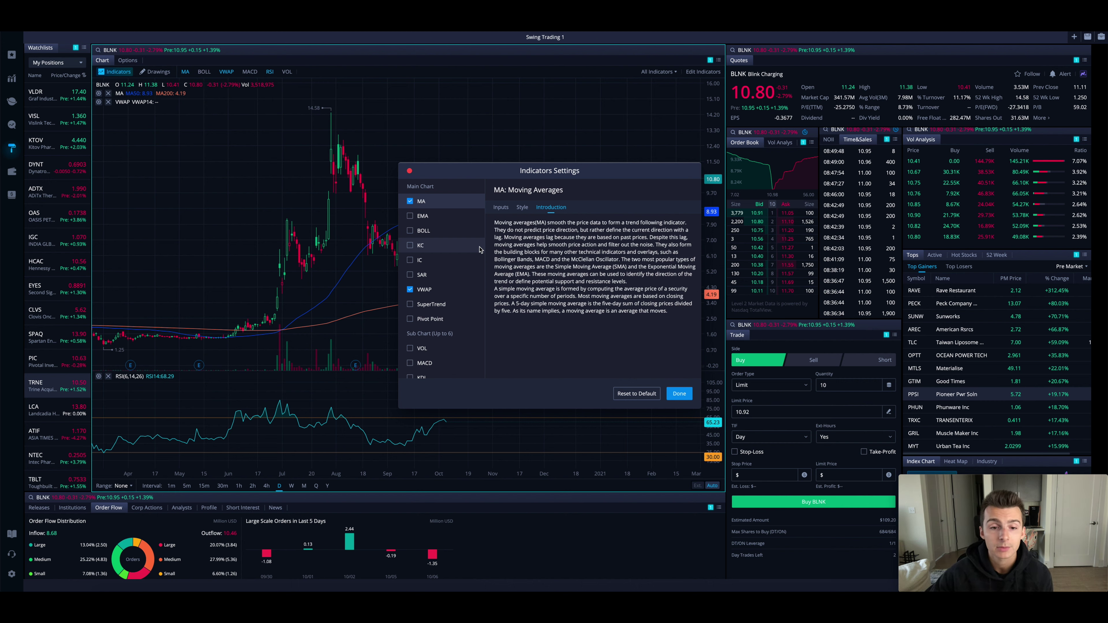
Step: Review the EMA's lengths (10, 25, 50, 200, 60, 120) and its line colours
{"action": "left_click", "coordinate": [437, 220]}
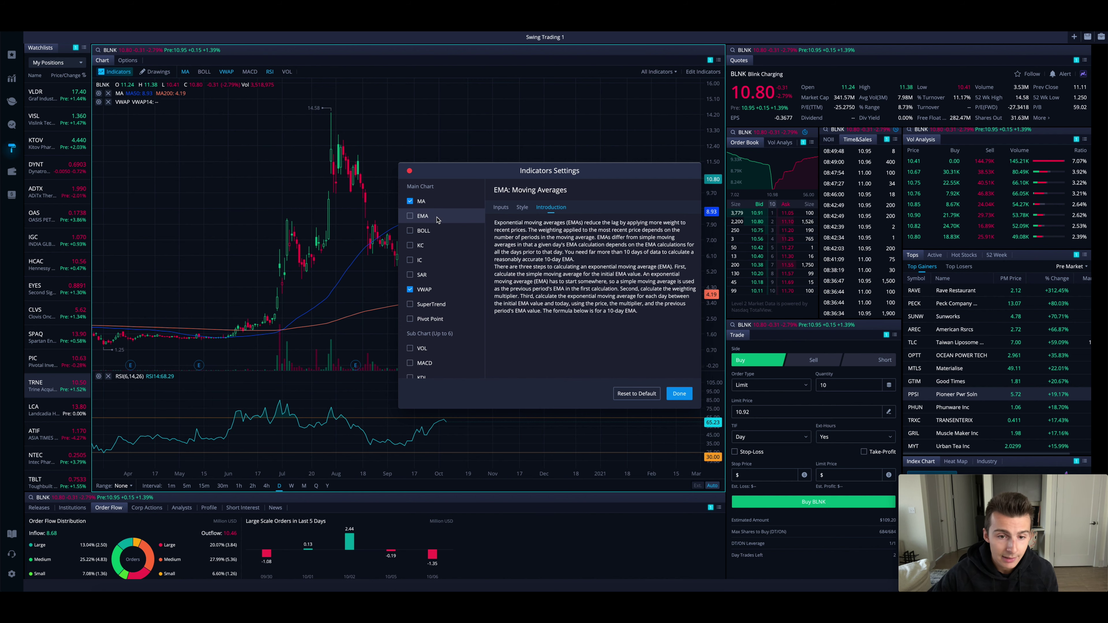
{"action": "left_click", "coordinate": [501, 208]}
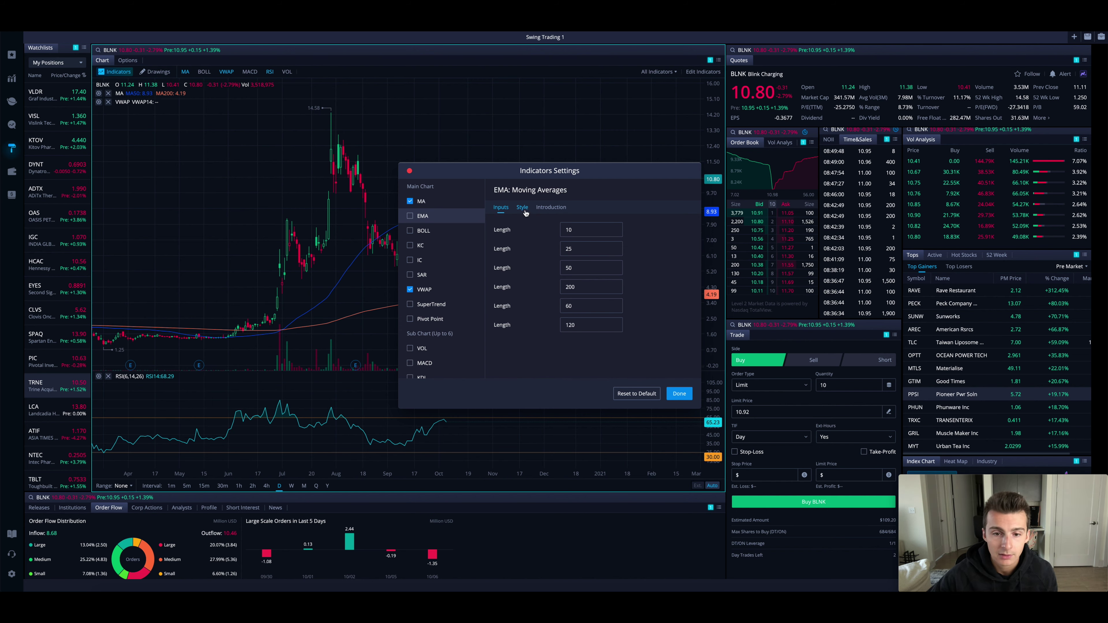
{"action": "left_click", "coordinate": [522, 208]}
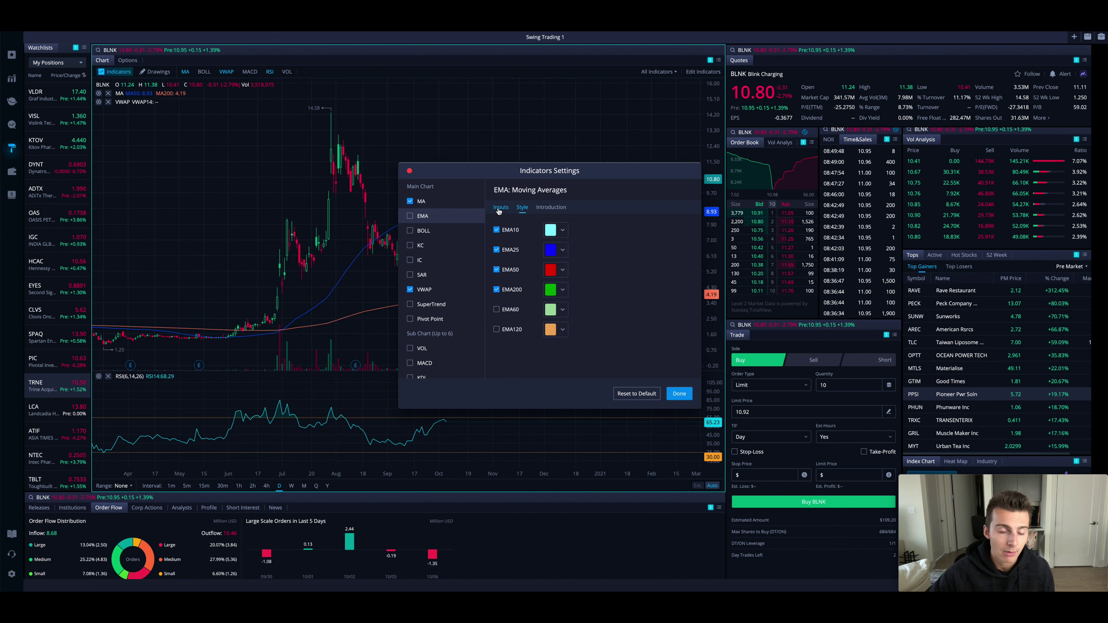
{"action": "left_click", "coordinate": [500, 208]}
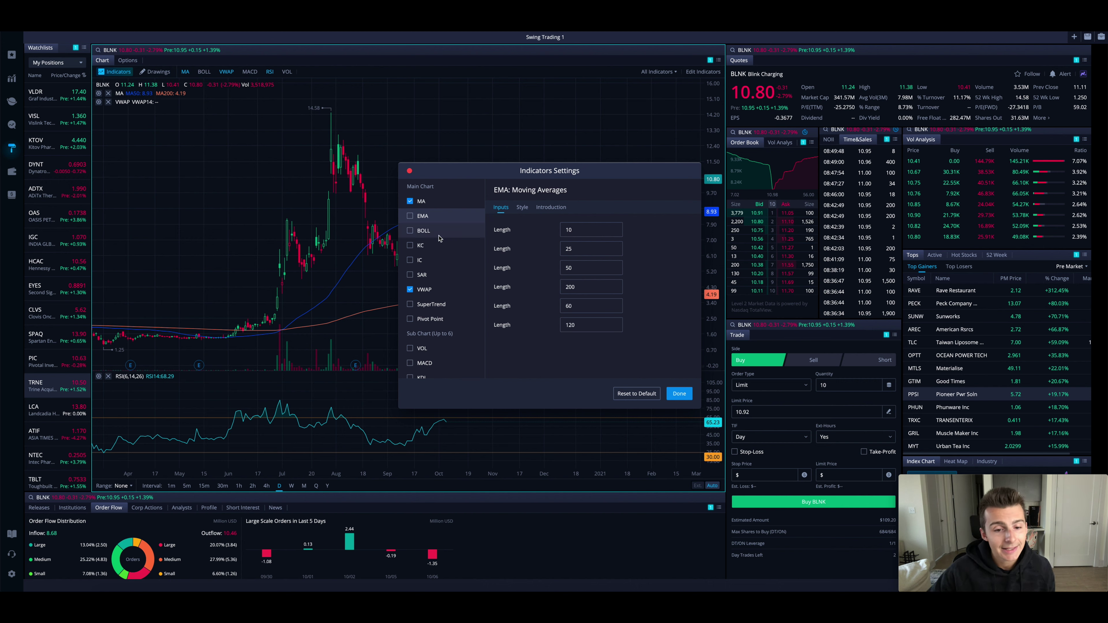
Step: Turn off the RSI sub-chart in the indicator list
{"action": "scroll", "coordinate": [449, 265], "scroll_direction": "down", "scroll_amount": 2}
{"action": "scroll", "coordinate": [449, 264], "scroll_direction": "down", "scroll_amount": 5}
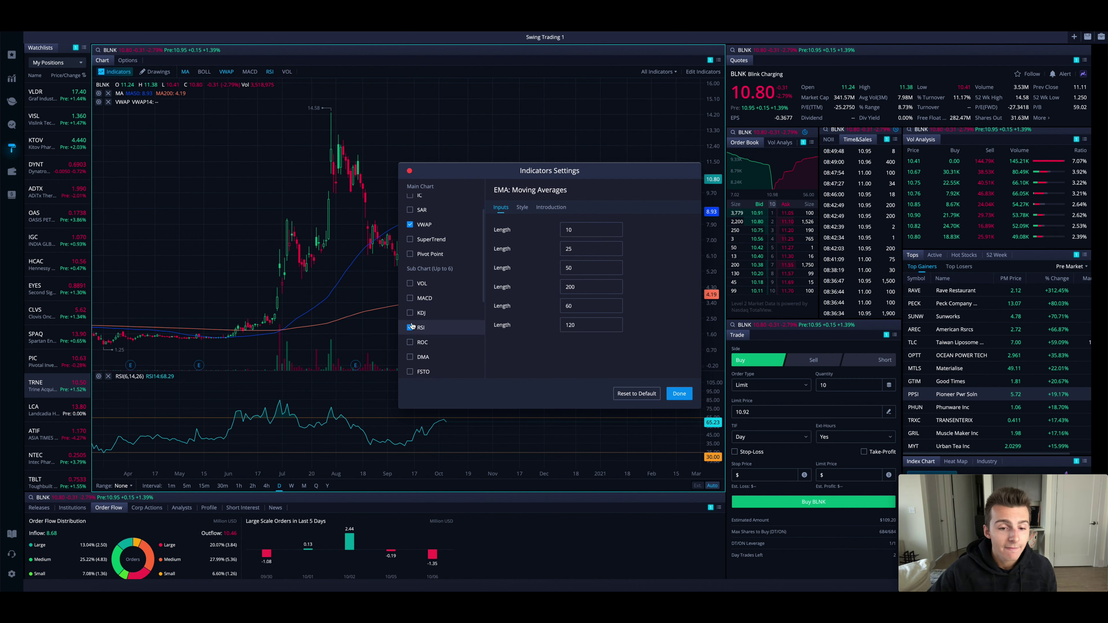
{"action": "left_click", "coordinate": [410, 327]}
Step: Re-enable RSI, review its 6/14/26 lengths and colours, then add and remove VOL
{"action": "left_click", "coordinate": [410, 327]}
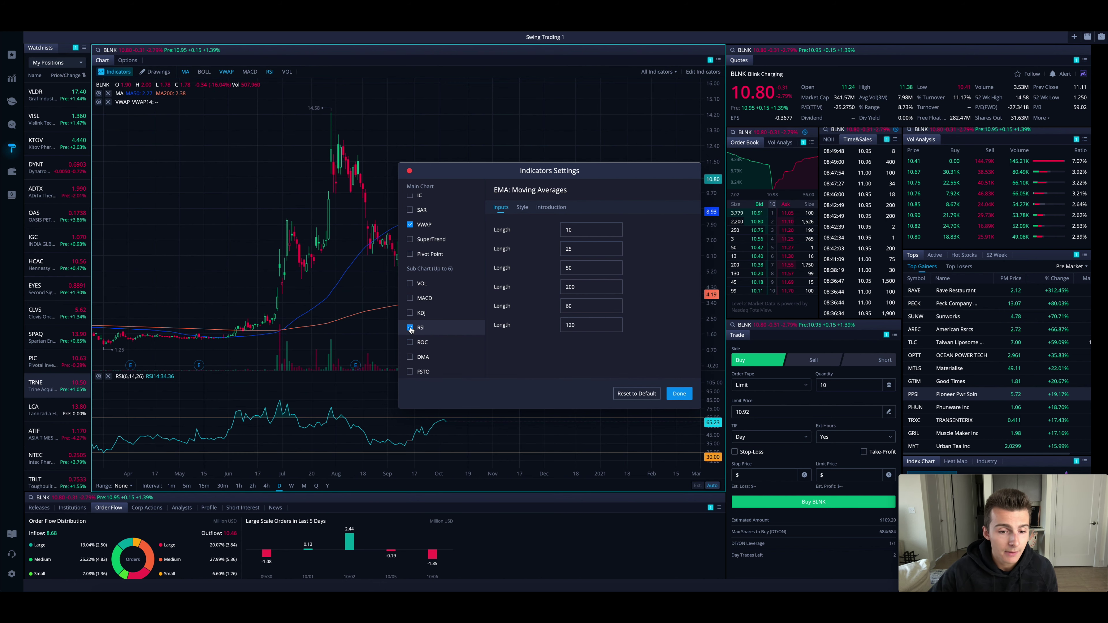
{"action": "left_click", "coordinate": [436, 328]}
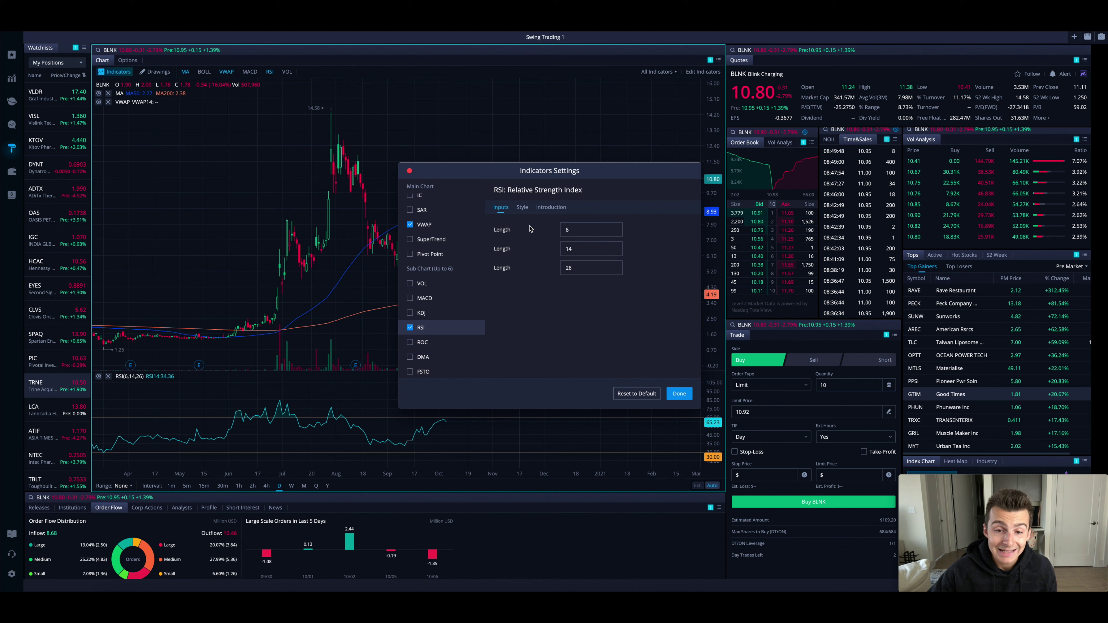
{"action": "left_click", "coordinate": [524, 209]}
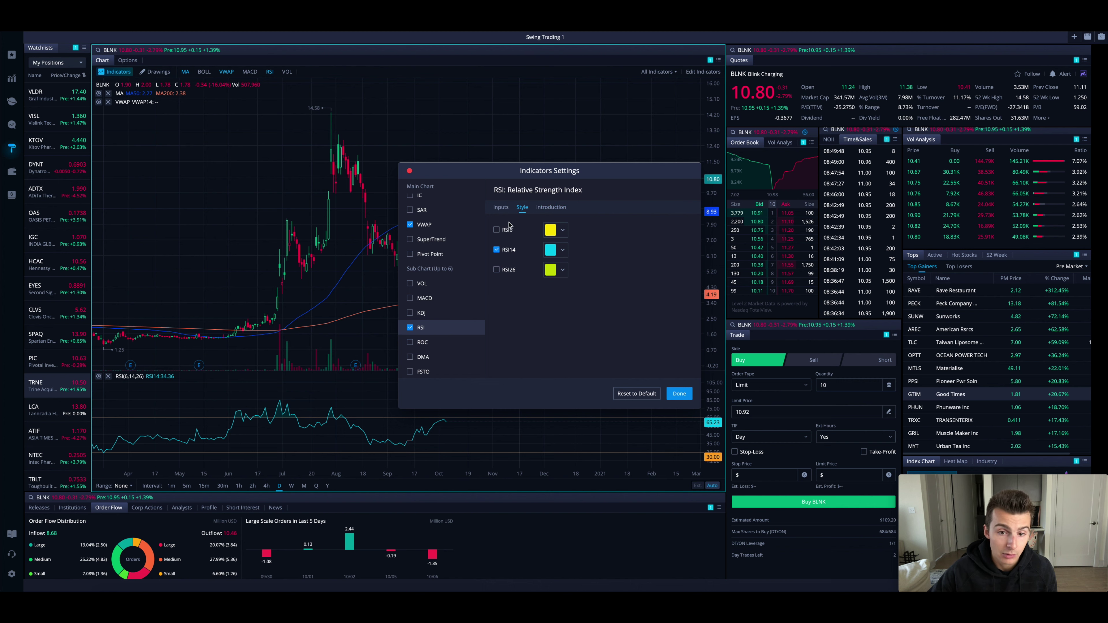
{"action": "left_click", "coordinate": [502, 210]}
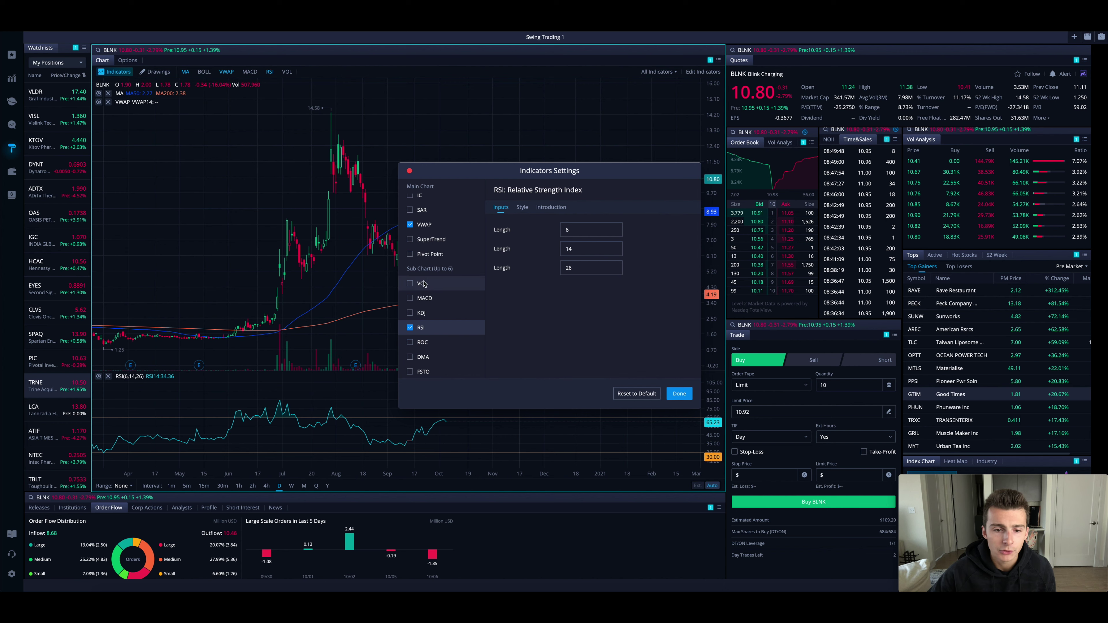
{"action": "left_click", "coordinate": [421, 284]}
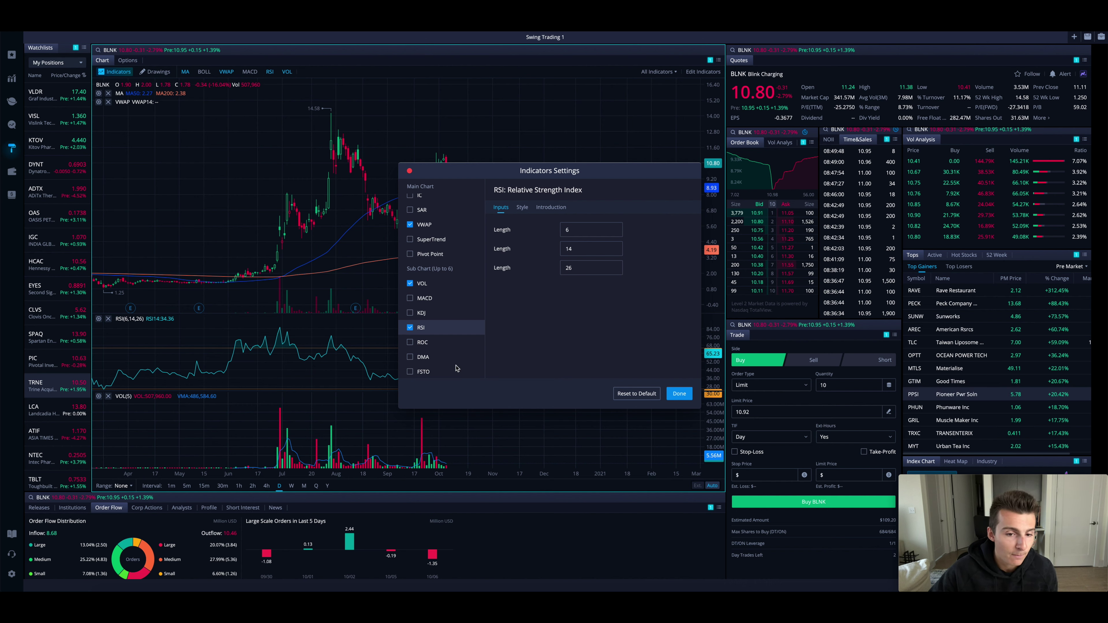
{"action": "left_click", "coordinate": [410, 283]}
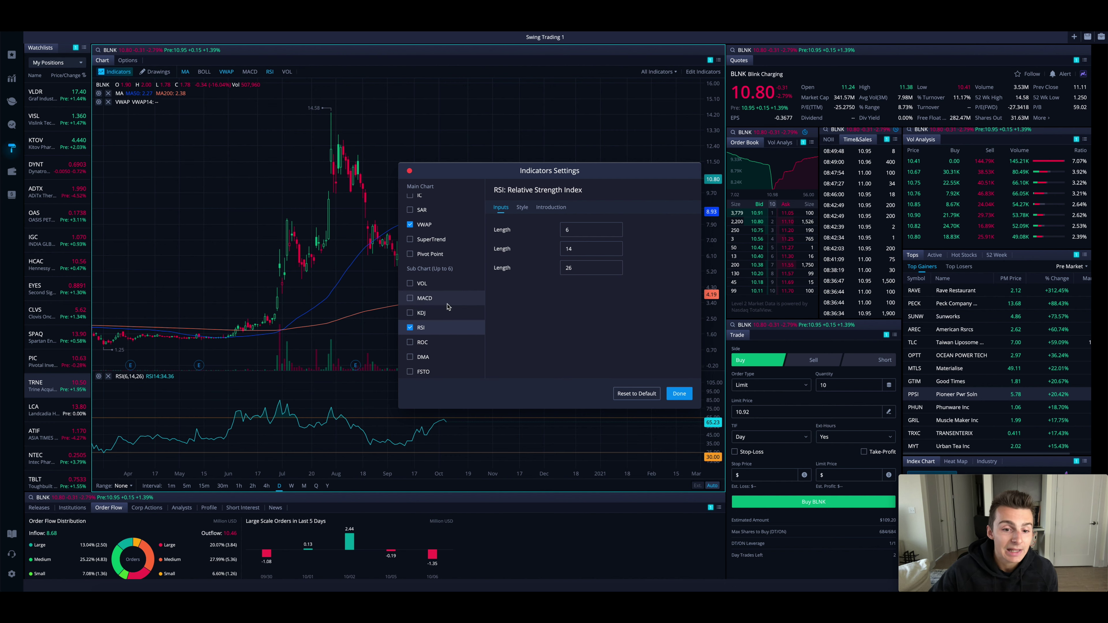
Step: Add a MACD sub-chart, check its 12/26/9 inputs, then remove it again
{"action": "left_click", "coordinate": [411, 298]}
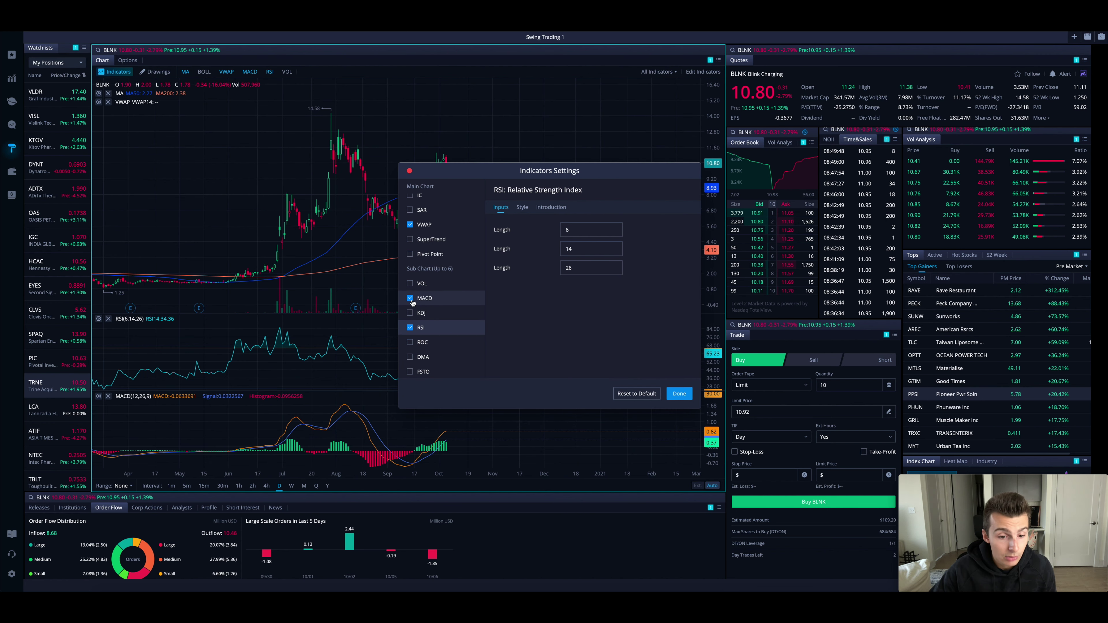
{"action": "left_click", "coordinate": [424, 299]}
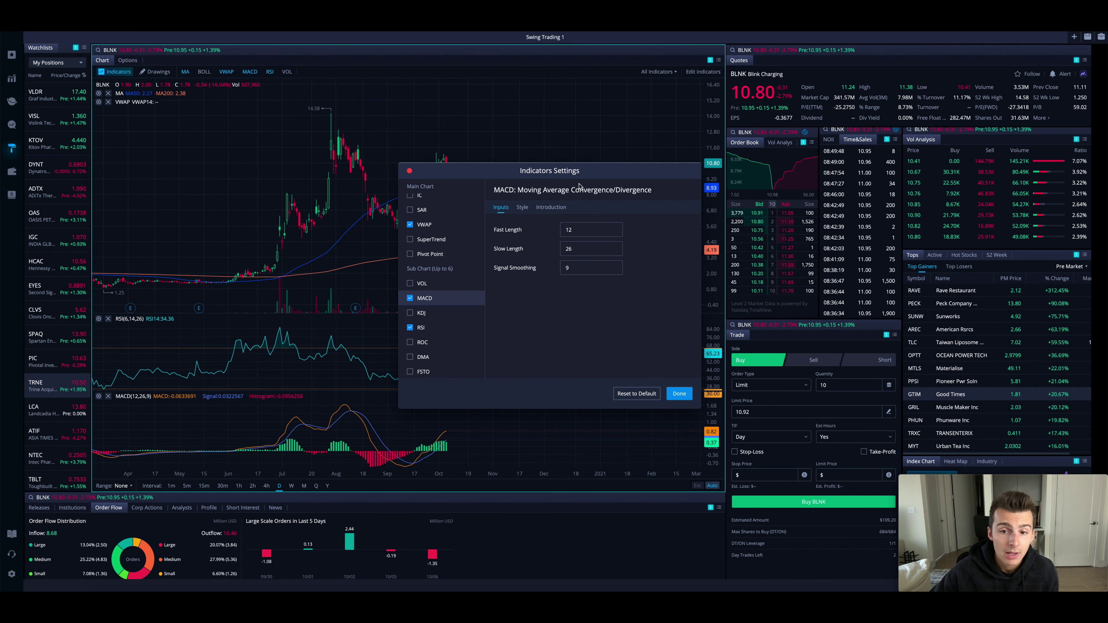
{"action": "left_click_drag", "start_coordinate": [584, 171], "coordinate": [642, 84]}
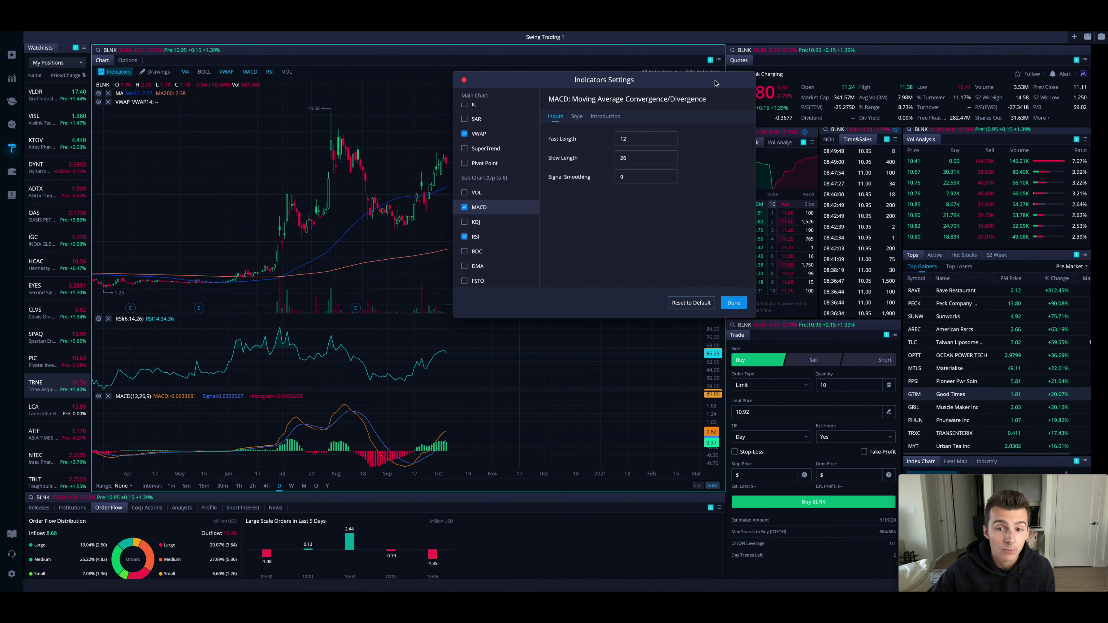
{"action": "left_click", "coordinate": [465, 207]}
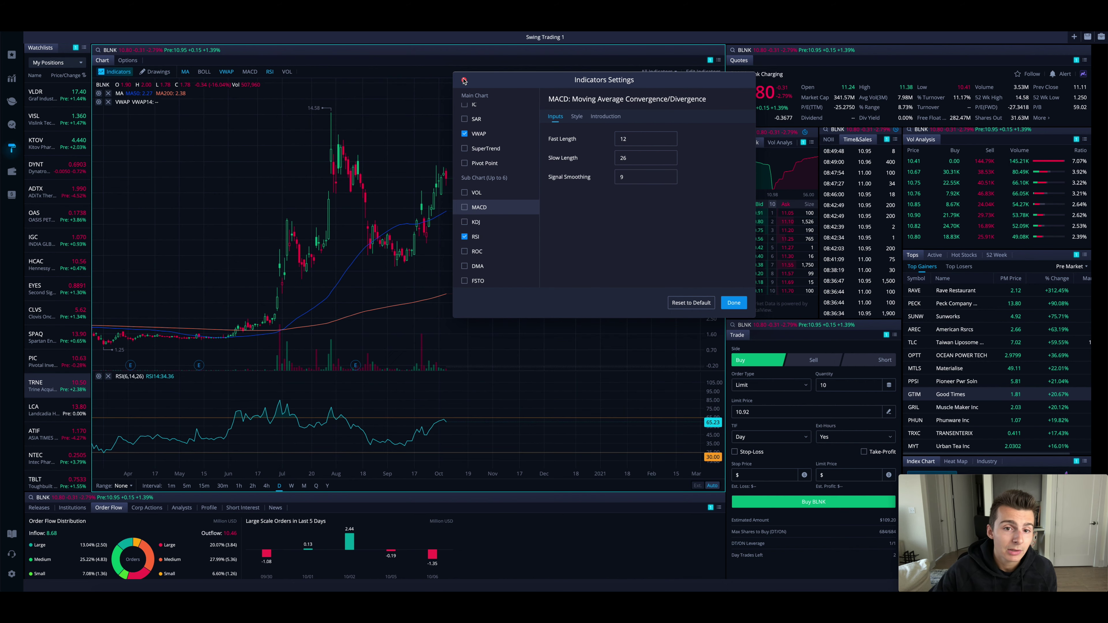
Step: Close Indicators Settings, view BLNK at 1h and 1m, return to daily, and show Drawings
{"action": "left_click", "coordinate": [463, 80]}
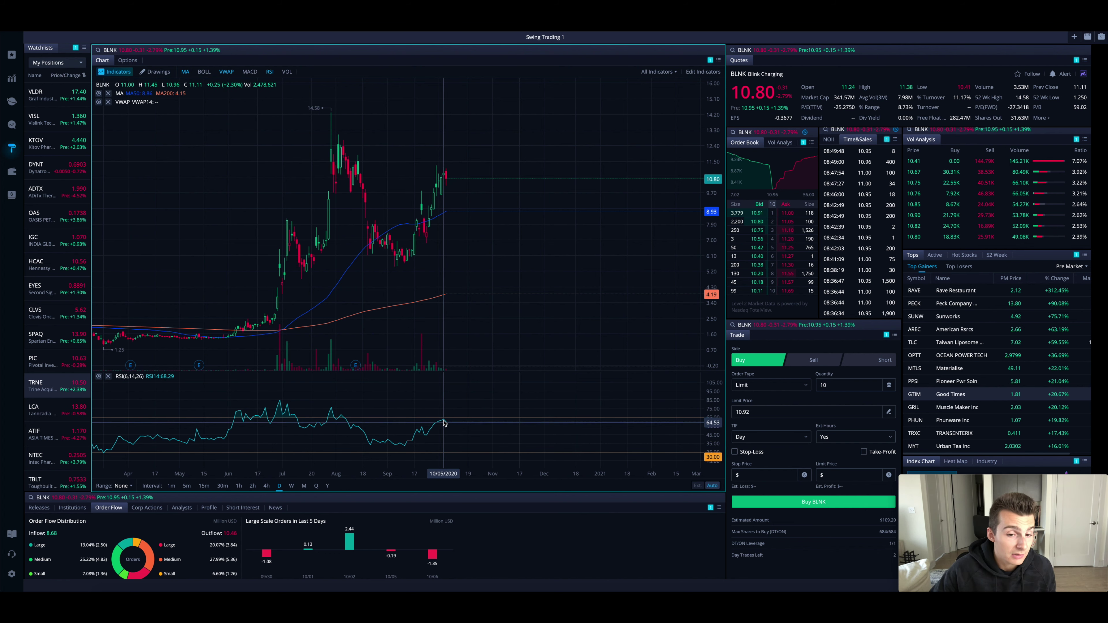
{"action": "left_click", "coordinate": [239, 486]}
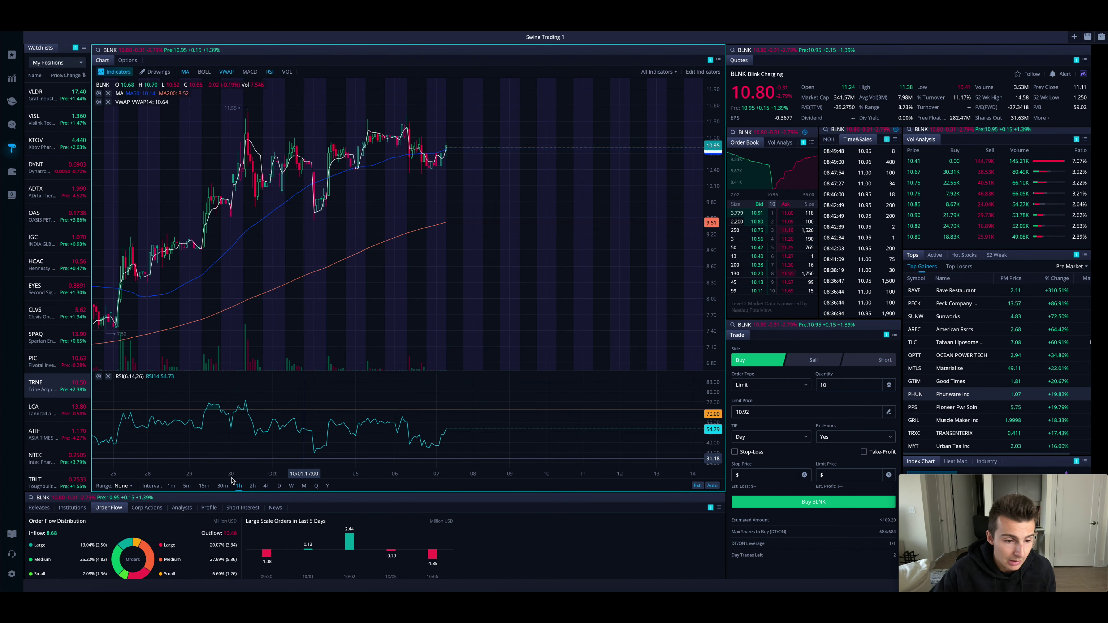
{"action": "left_click", "coordinate": [172, 486]}
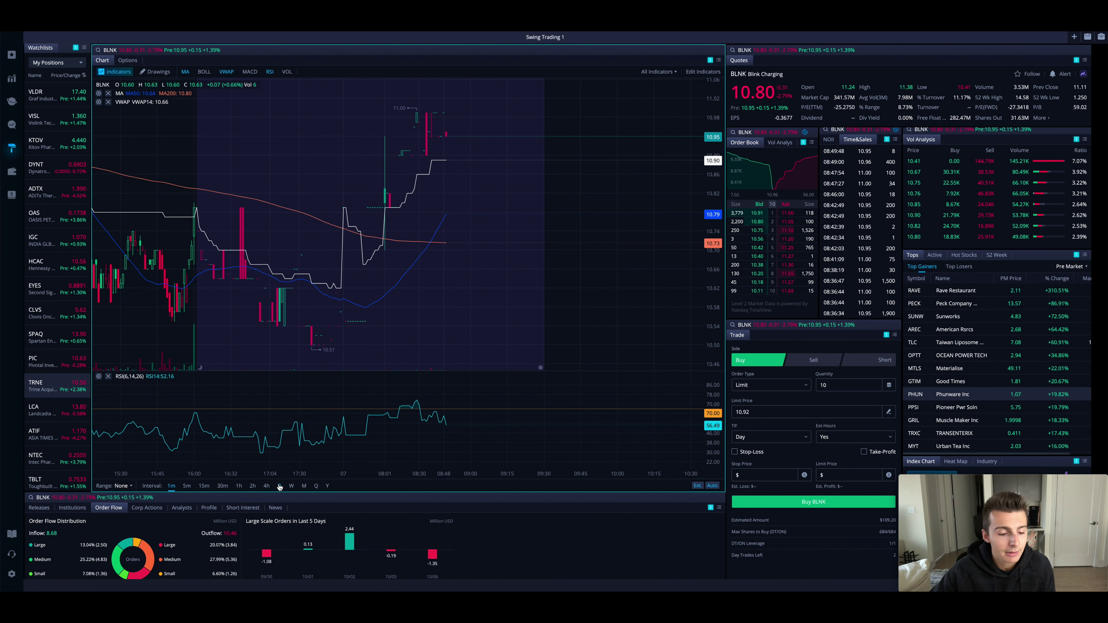
{"action": "left_click", "coordinate": [280, 487]}
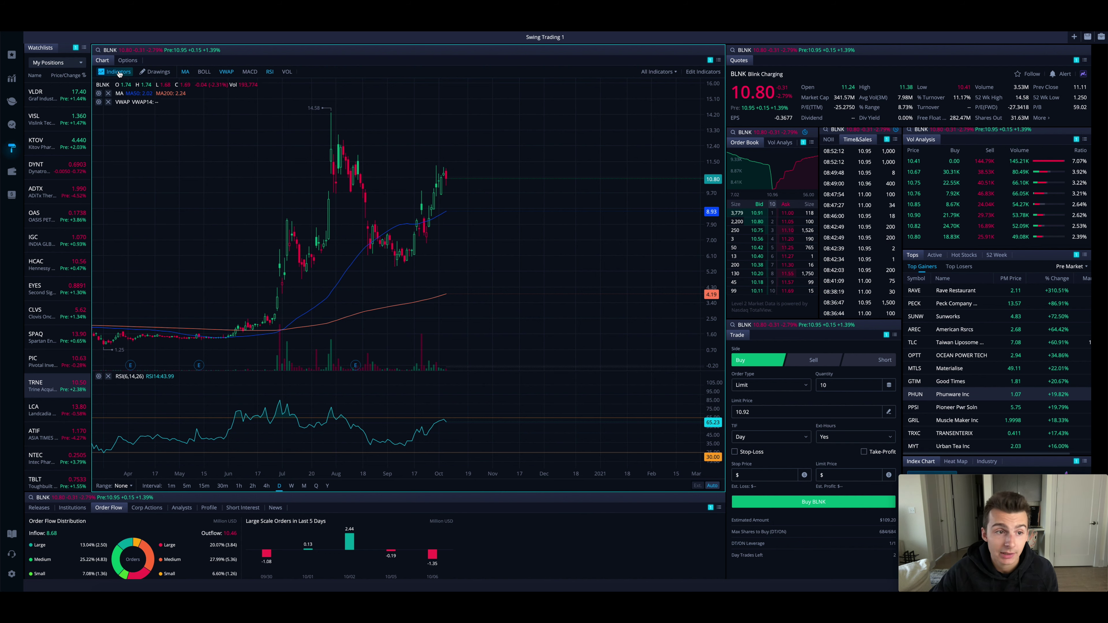
{"action": "left_click", "coordinate": [155, 72]}
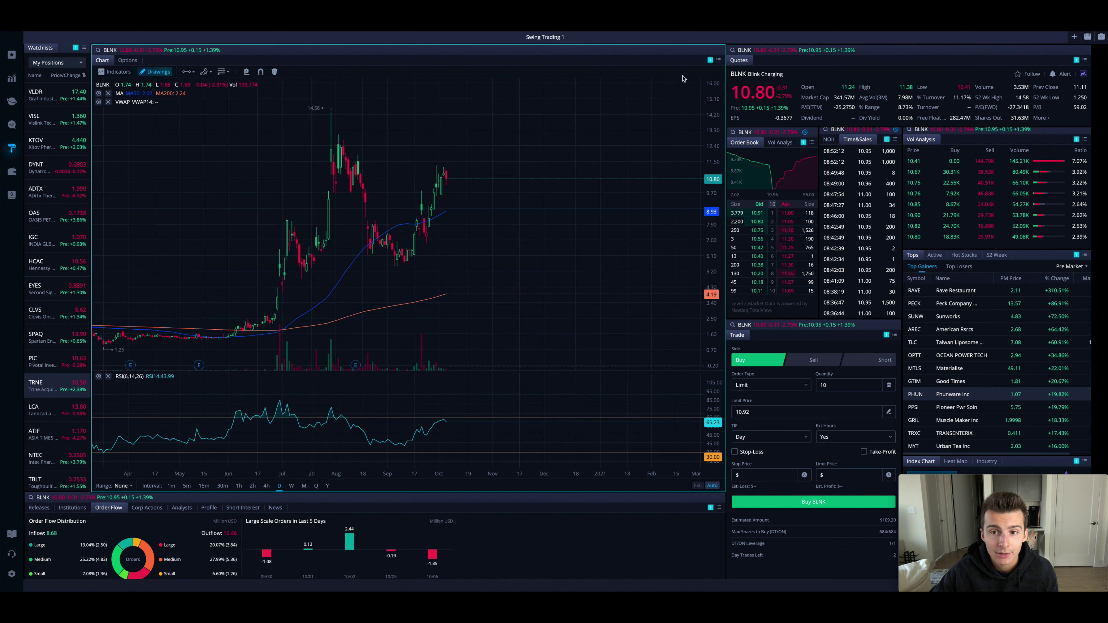
Step: Open Chart Settings from the chart panel menu and hide the main-chart volume bars
{"action": "left_click", "coordinate": [718, 60]}
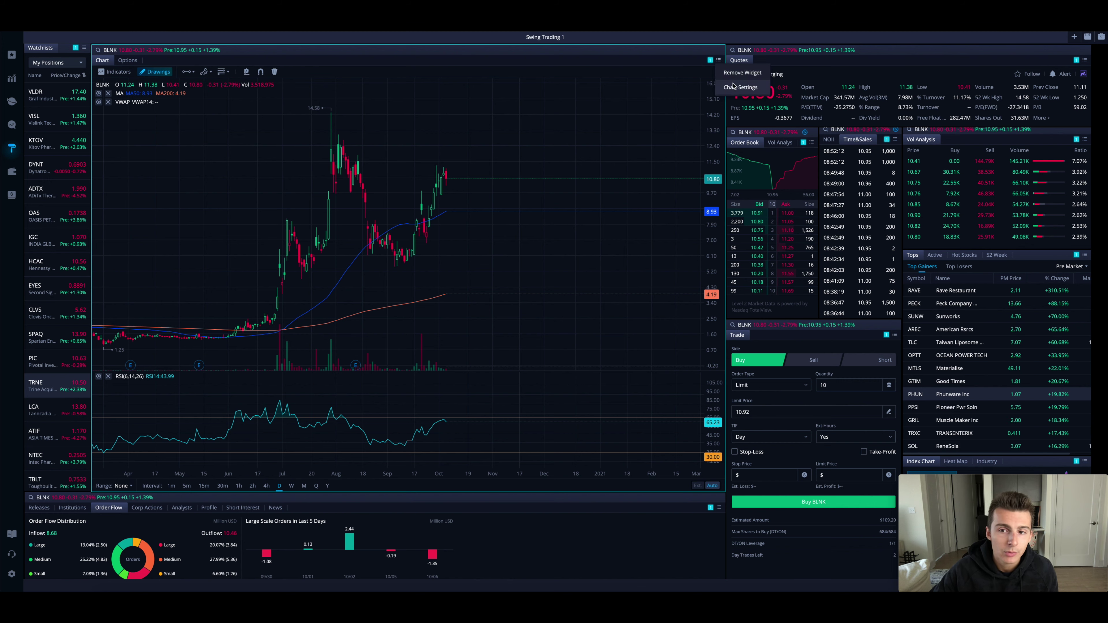
{"action": "left_click", "coordinate": [733, 87]}
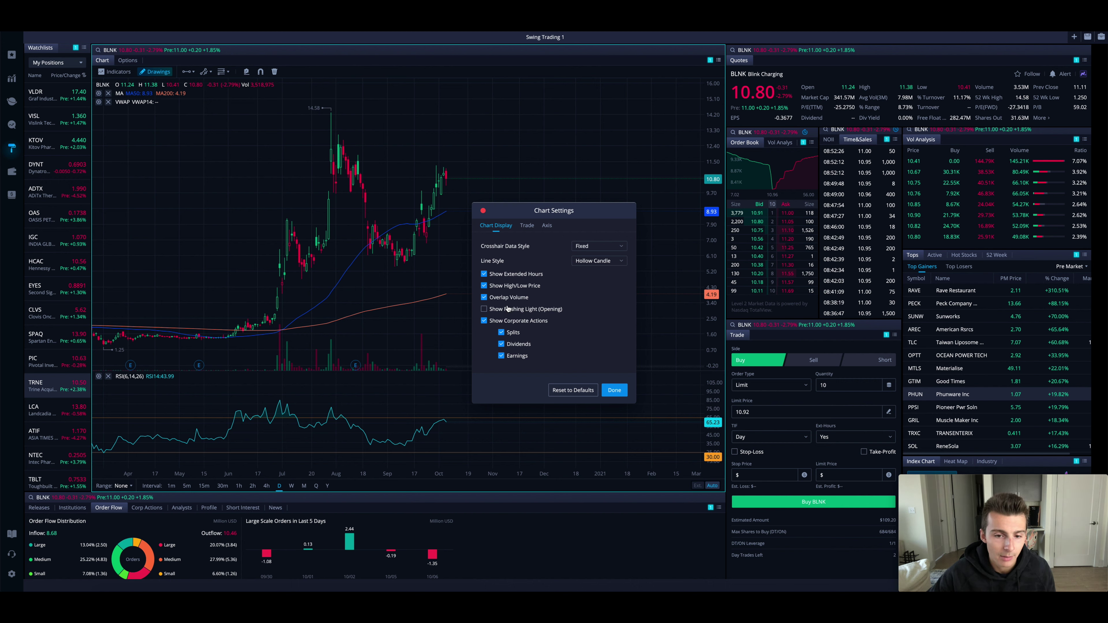
{"action": "left_click", "coordinate": [485, 298]}
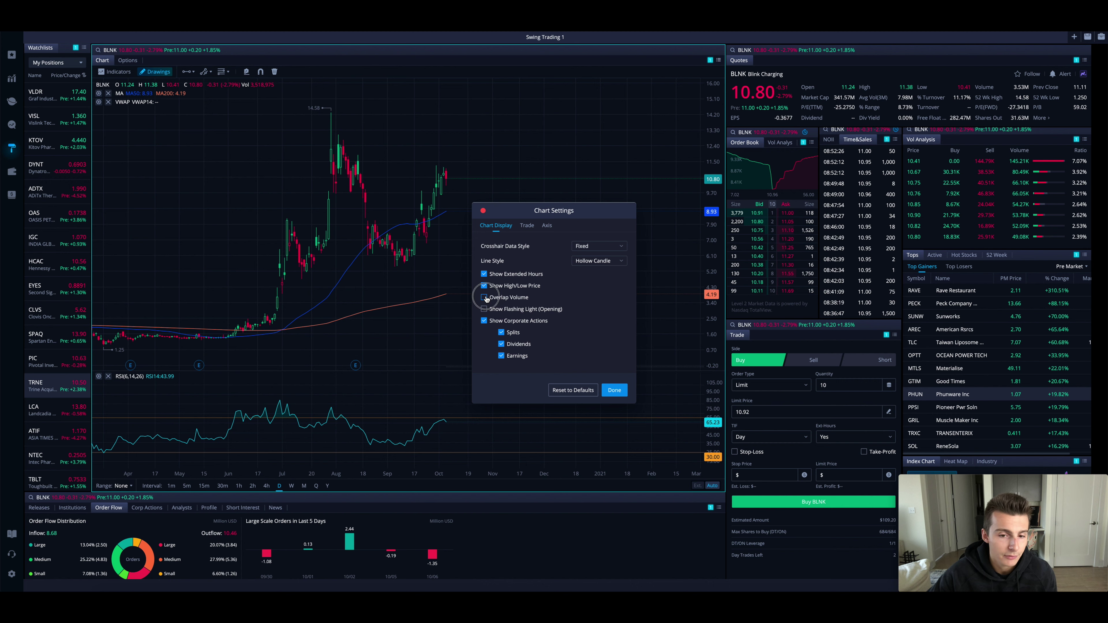
{"action": "left_click", "coordinate": [486, 298]}
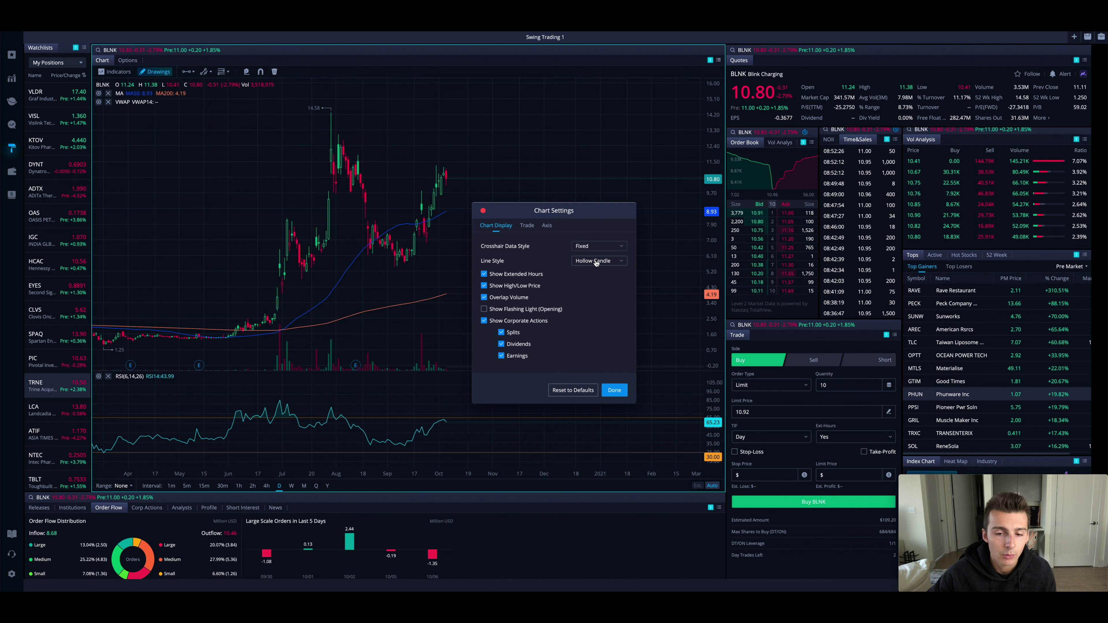
{"action": "left_click", "coordinate": [596, 262]}
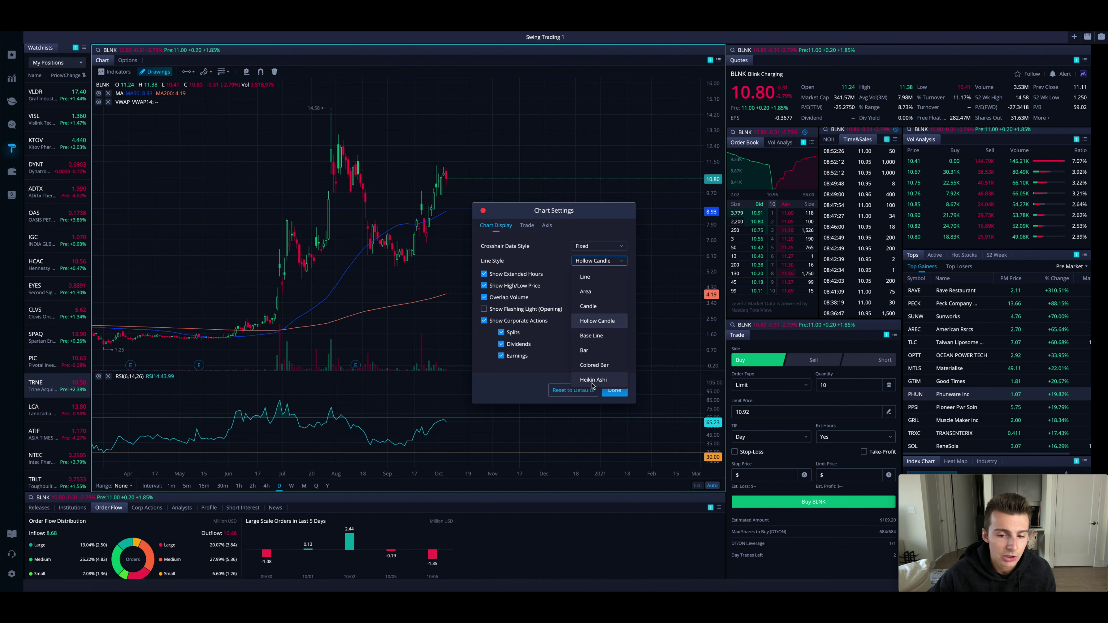
{"action": "left_click", "coordinate": [594, 380]}
{"action": "left_click", "coordinate": [597, 261]}
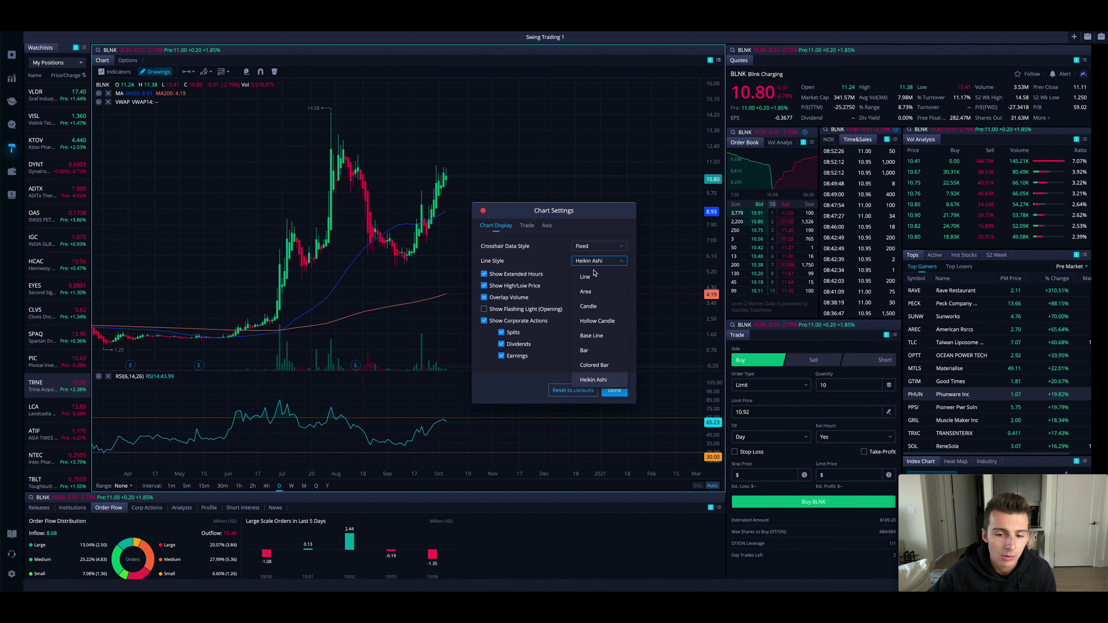
{"action": "left_click", "coordinate": [598, 321]}
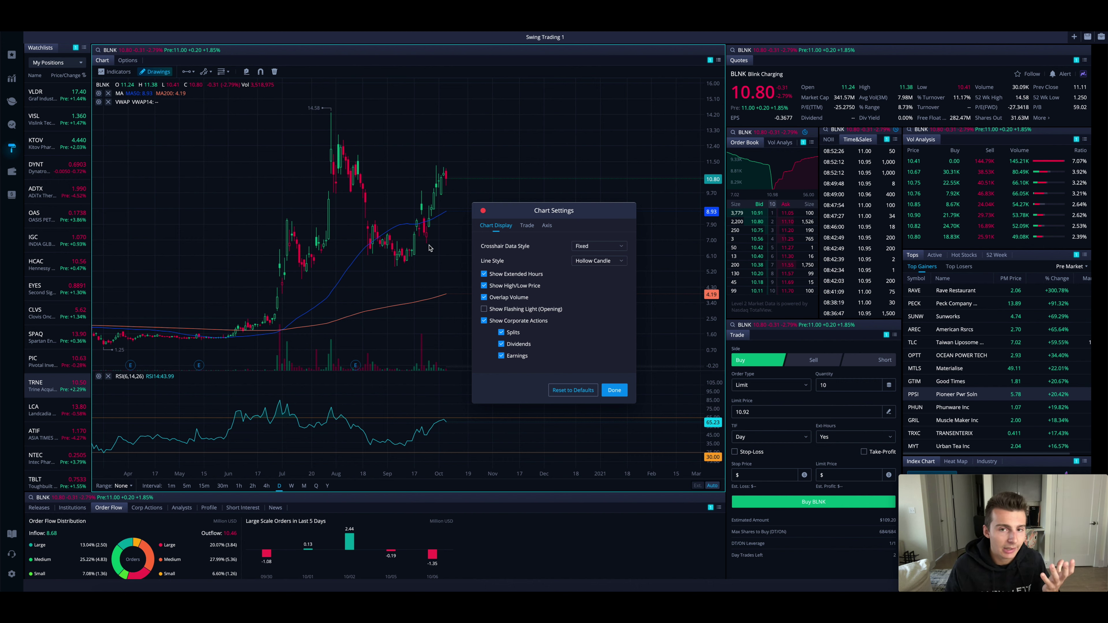
Step: Preview the Line, Area, Candle, Hollow Candle and Bar chart styles on BLNK
{"action": "left_click", "coordinate": [596, 261]}
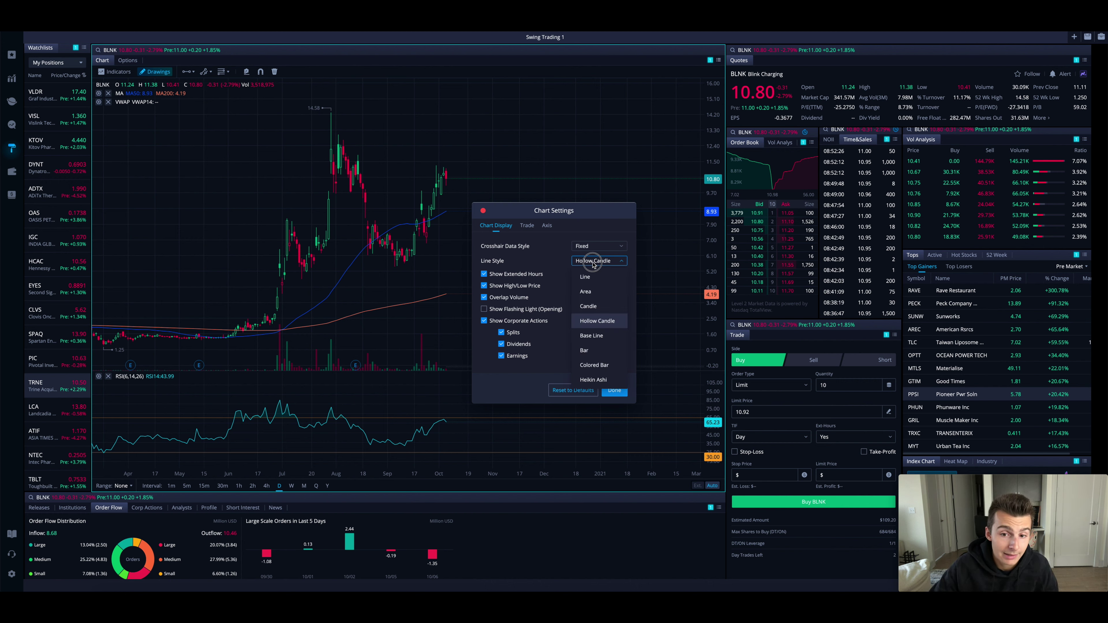
{"action": "left_click", "coordinate": [592, 278]}
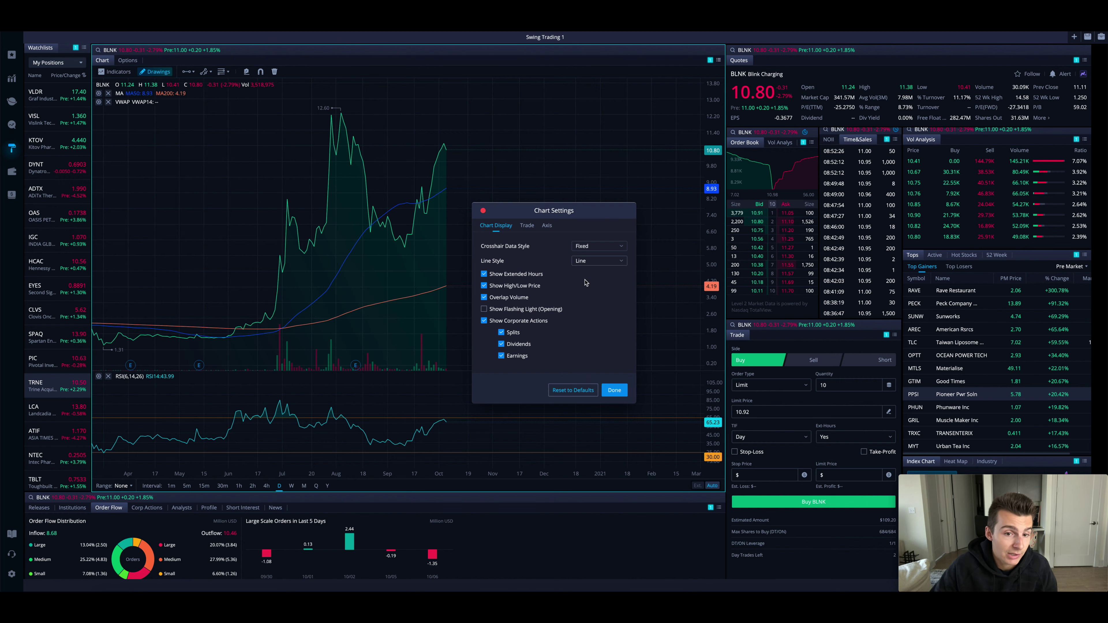
{"action": "left_click", "coordinate": [586, 262]}
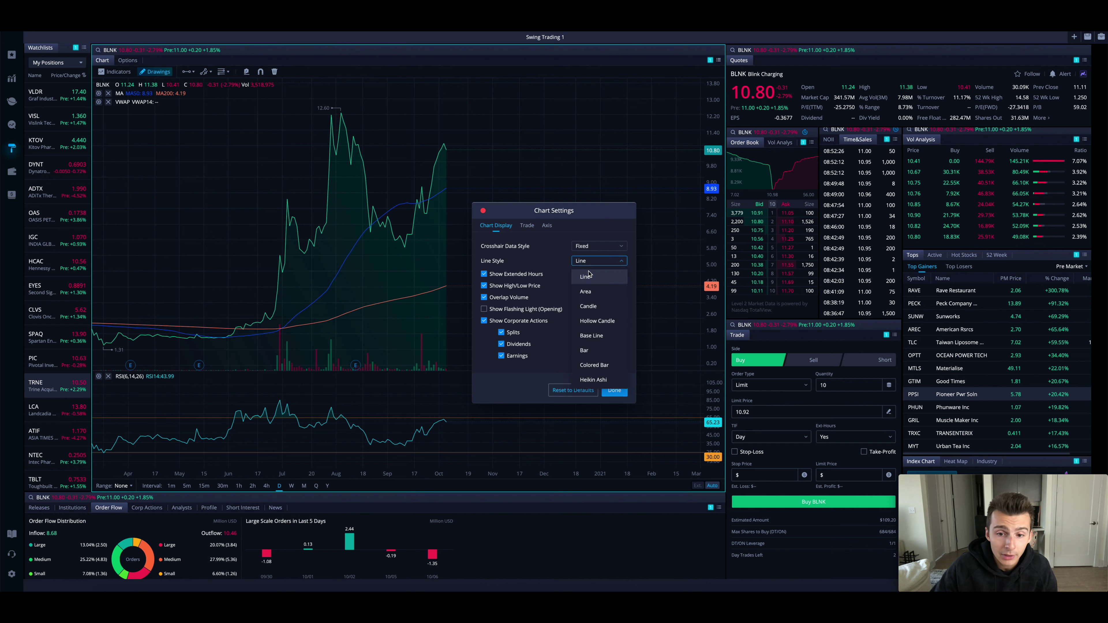
{"action": "left_click", "coordinate": [593, 292]}
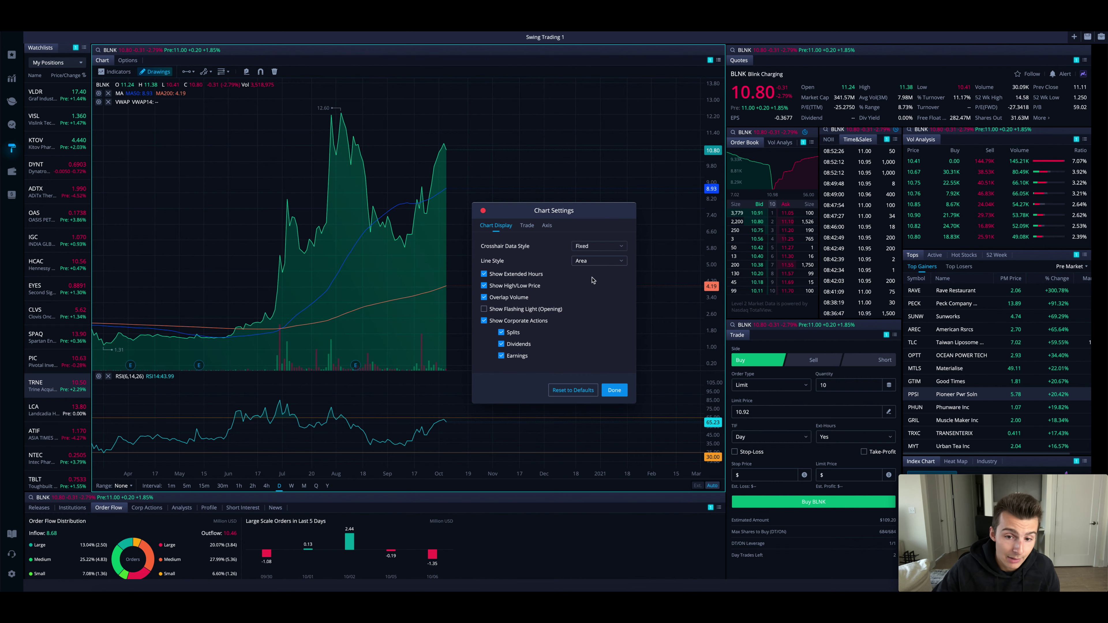
{"action": "left_click", "coordinate": [593, 266]}
{"action": "left_click", "coordinate": [593, 306]}
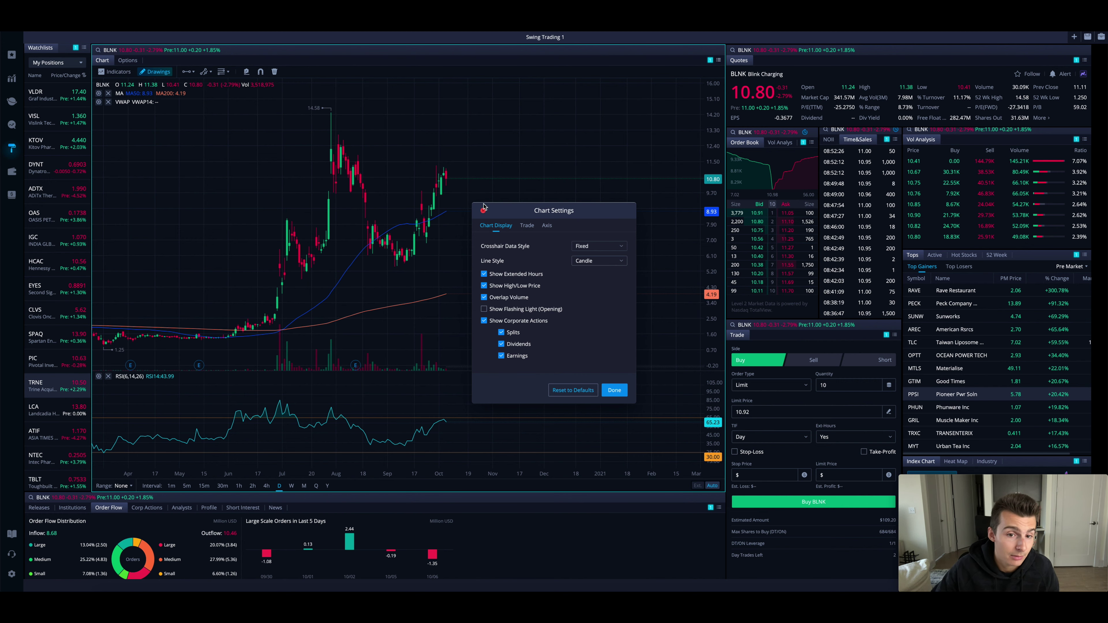
{"action": "left_click", "coordinate": [603, 262]}
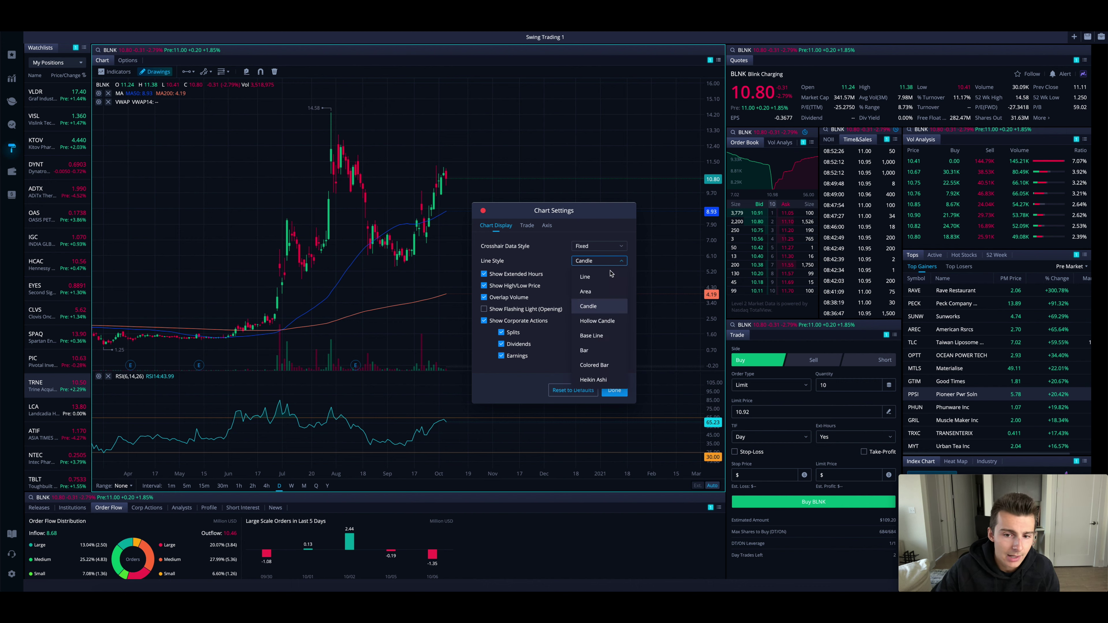
{"action": "left_click", "coordinate": [609, 322]}
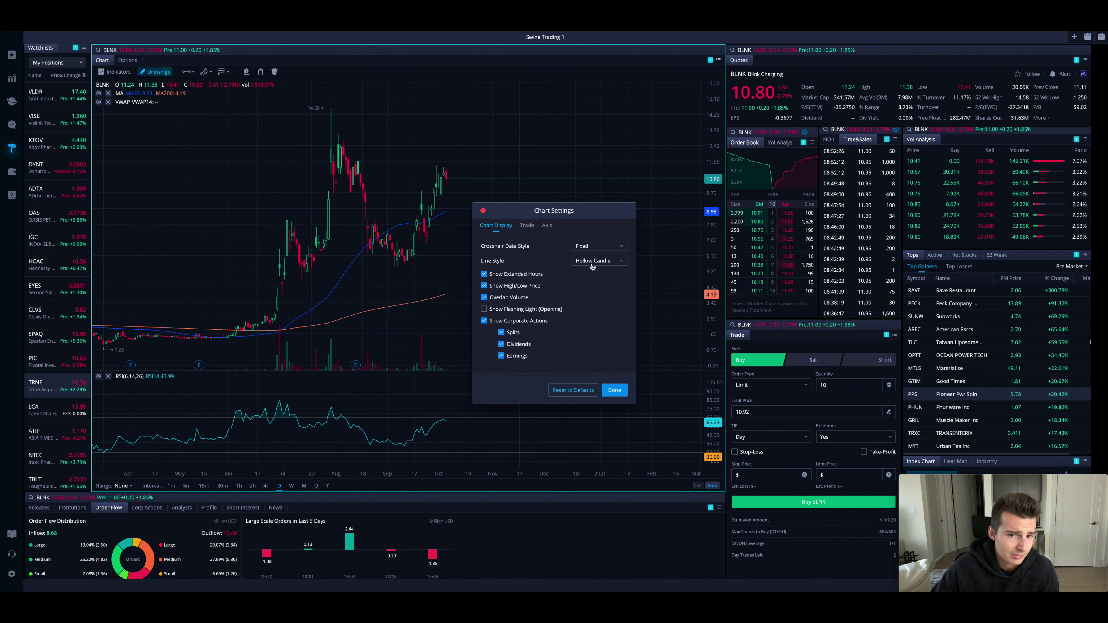
{"action": "left_click", "coordinate": [592, 262]}
{"action": "left_click", "coordinate": [608, 349]}
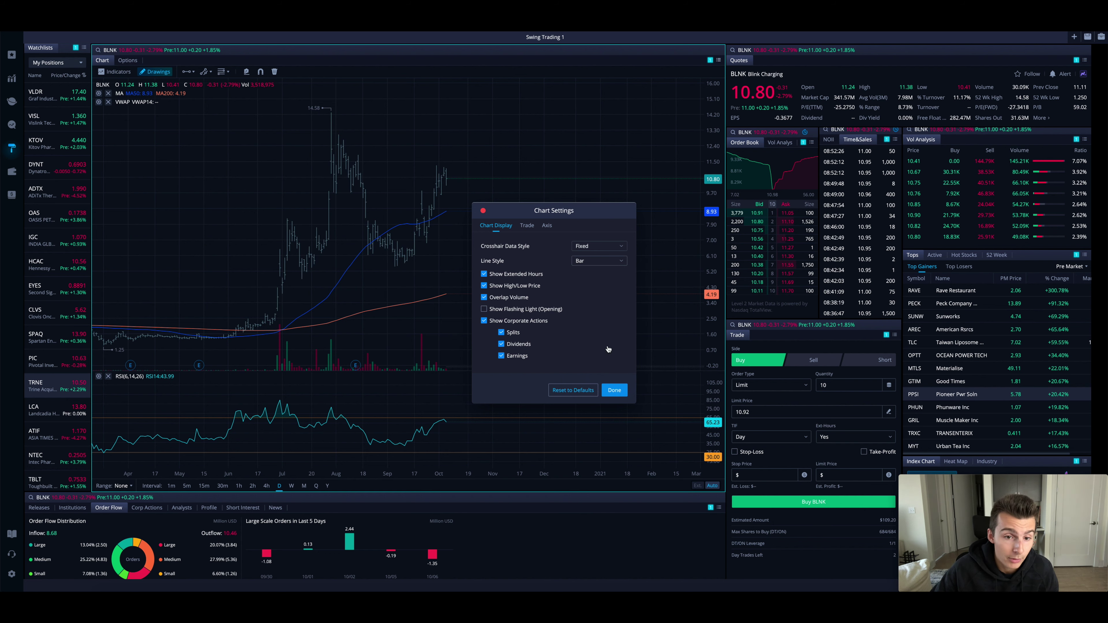
Step: Try Colored Bar, then settle on Hollow Candle and close Chart Settings
{"action": "left_click", "coordinate": [602, 263]}
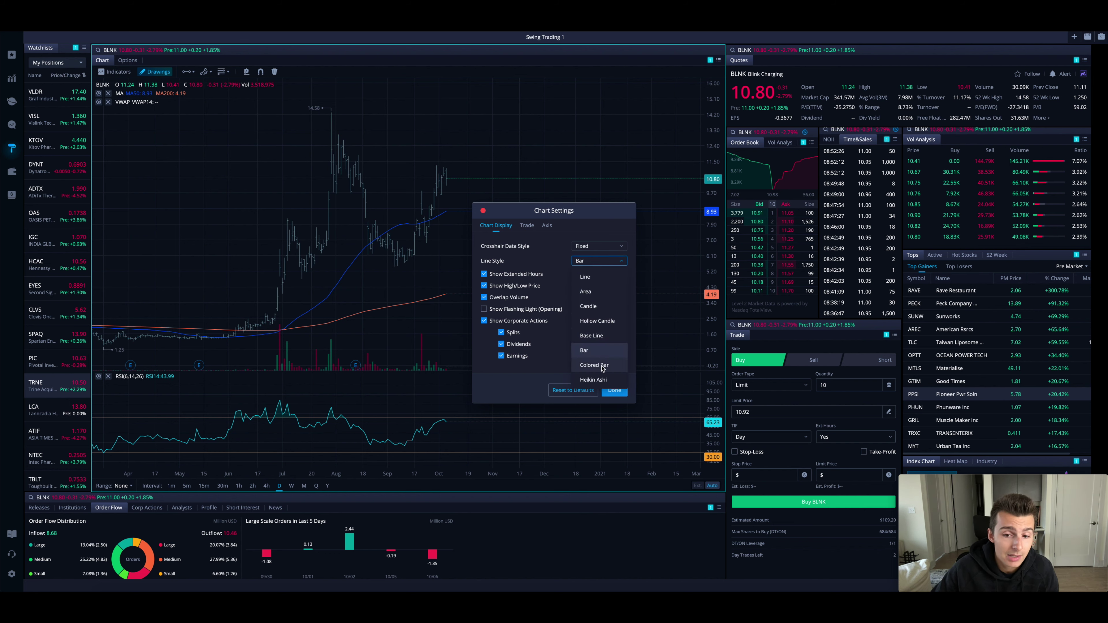
{"action": "left_click", "coordinate": [602, 368]}
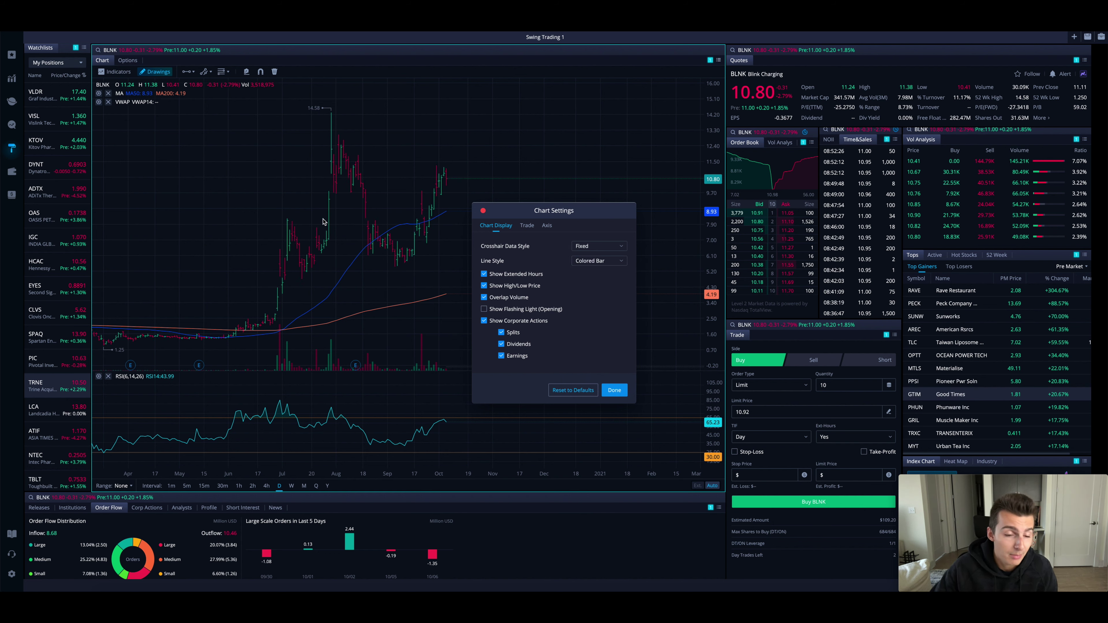
{"action": "left_click", "coordinate": [593, 266]}
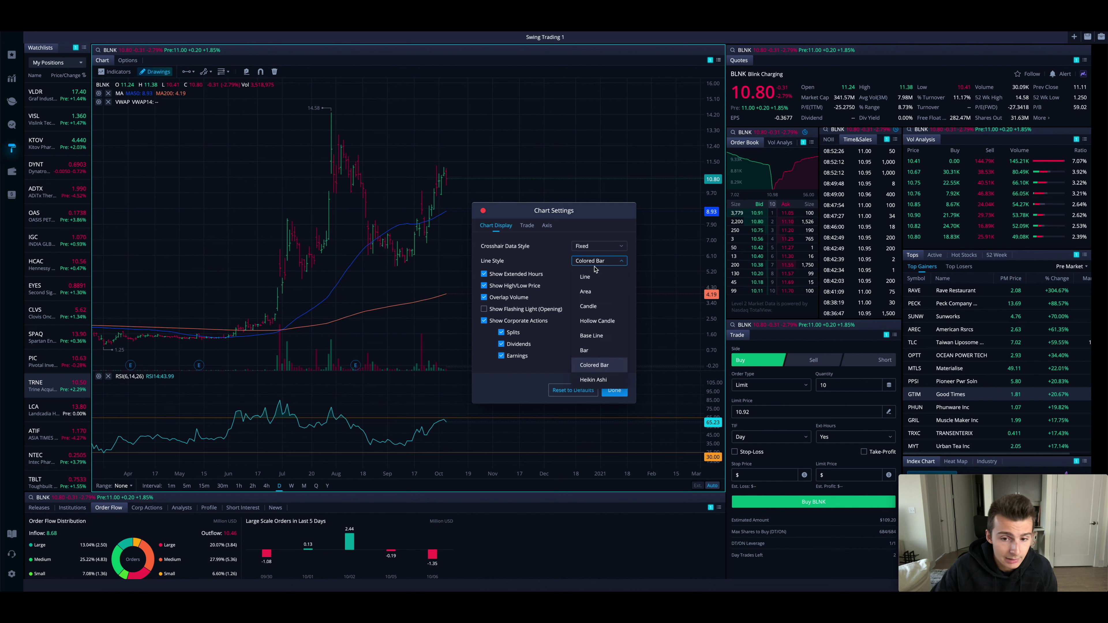
{"action": "left_click", "coordinate": [592, 323]}
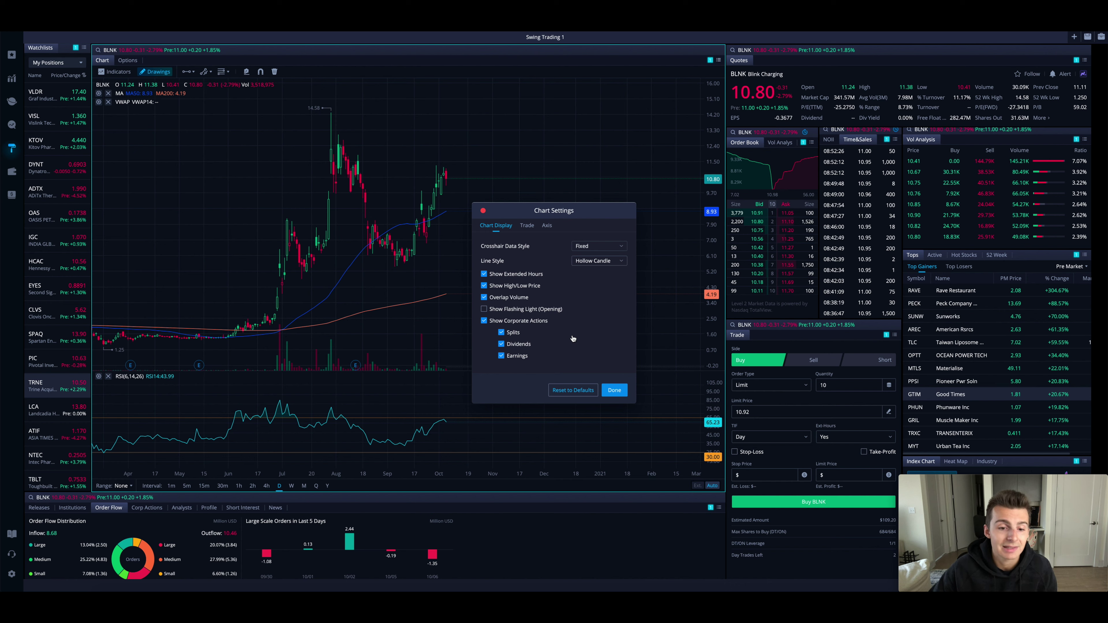
{"action": "left_click", "coordinate": [614, 390]}
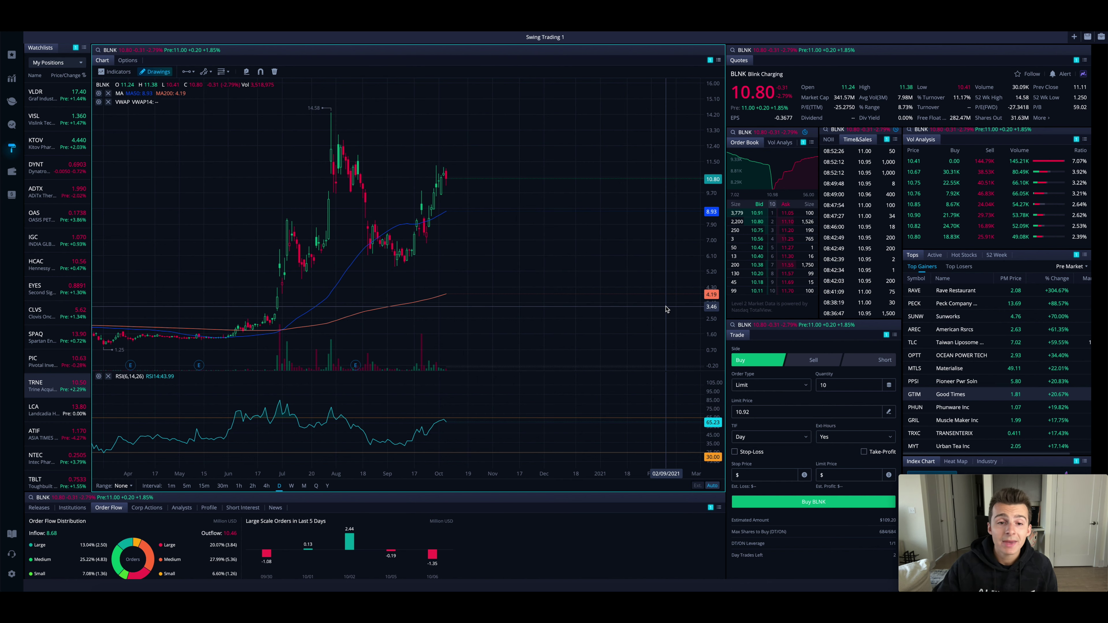